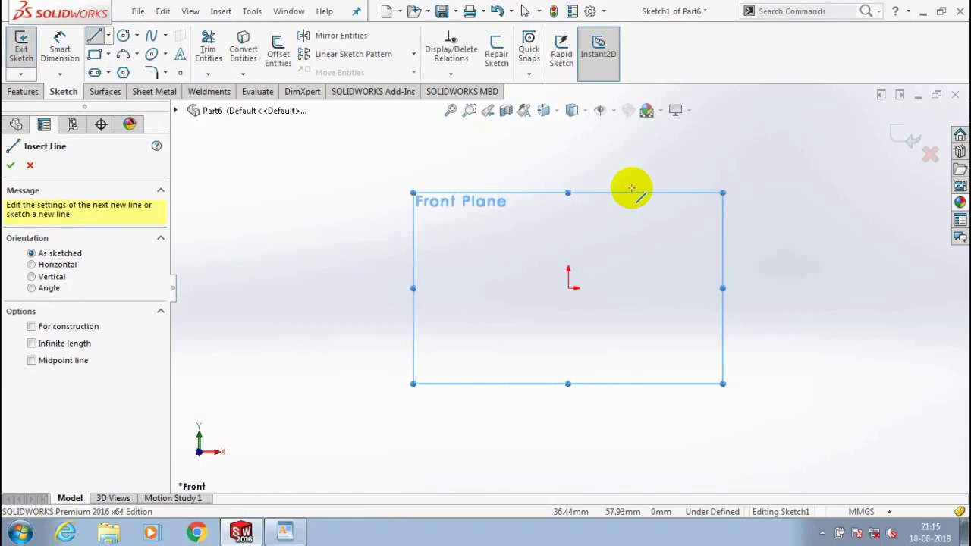
Step: Sketch the descending stair outline on the Front Plane with alternating vertical and horizontal lines, making the middle riser about 29 mm high
left_click(567, 194)
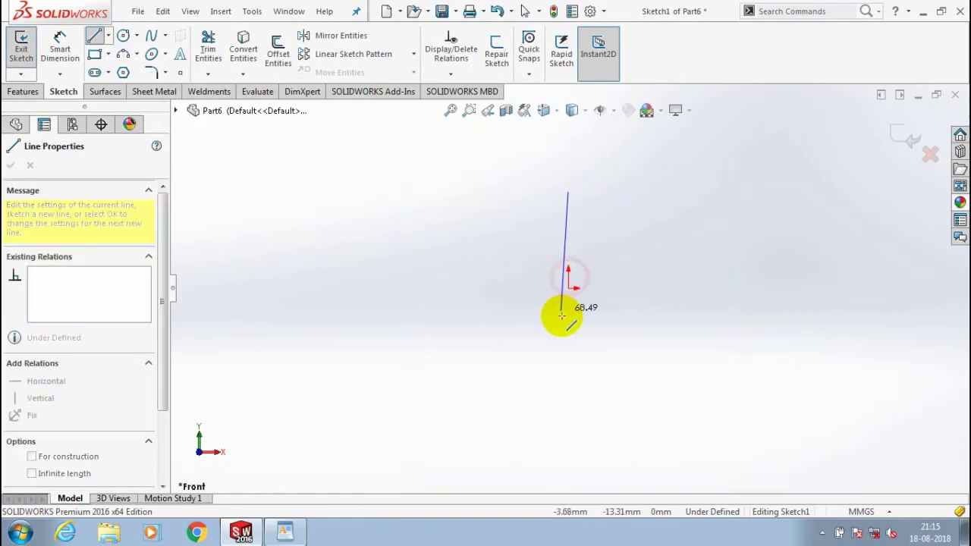
left_click(561, 320)
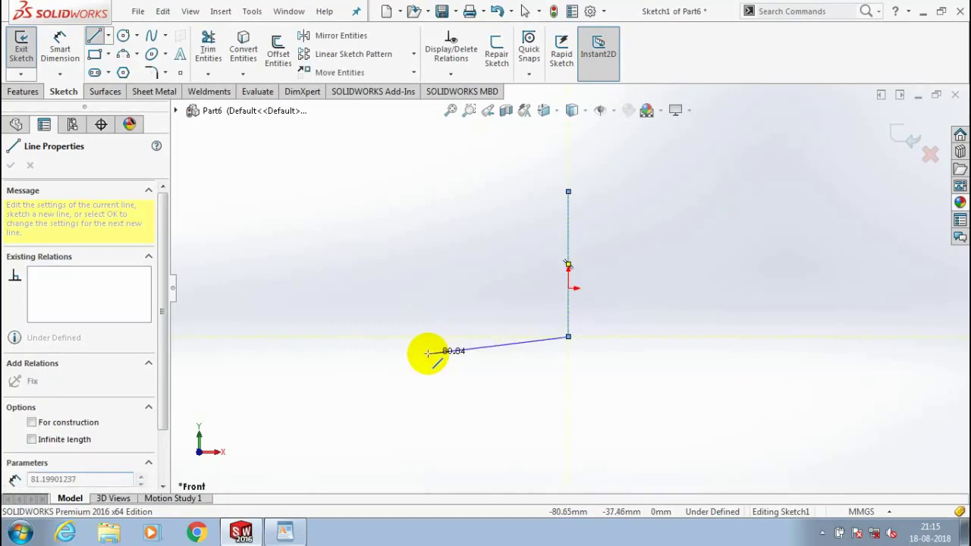
left_click(418, 336)
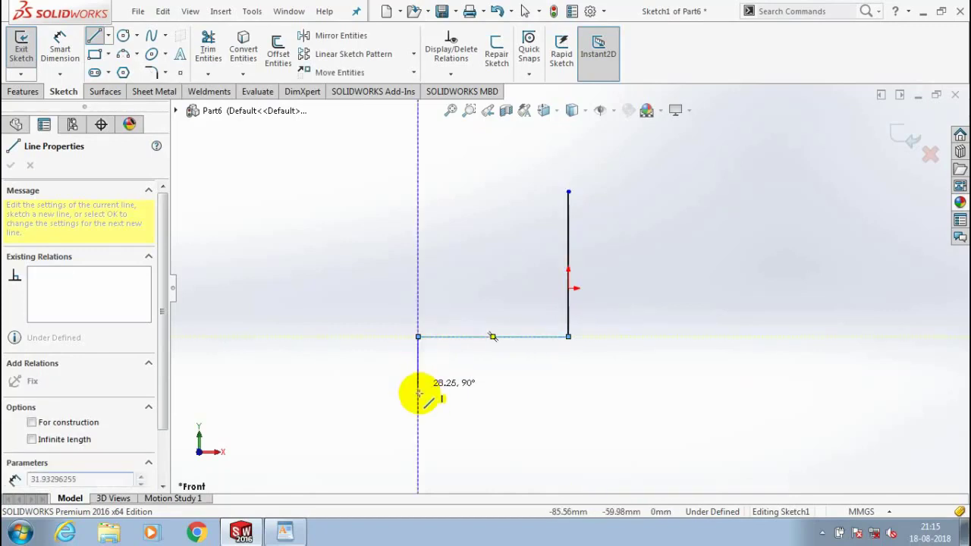
left_click(418, 388)
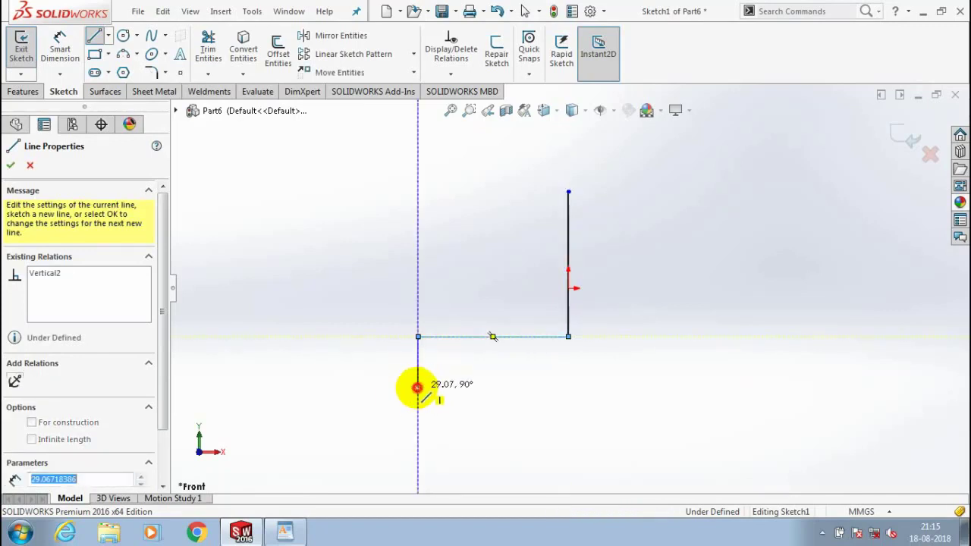
left_click(339, 441)
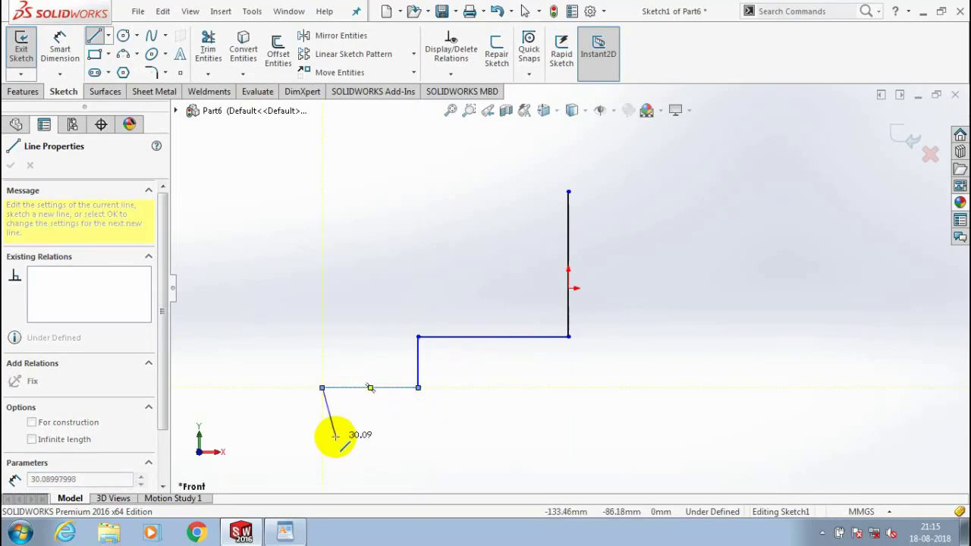
left_click(323, 427)
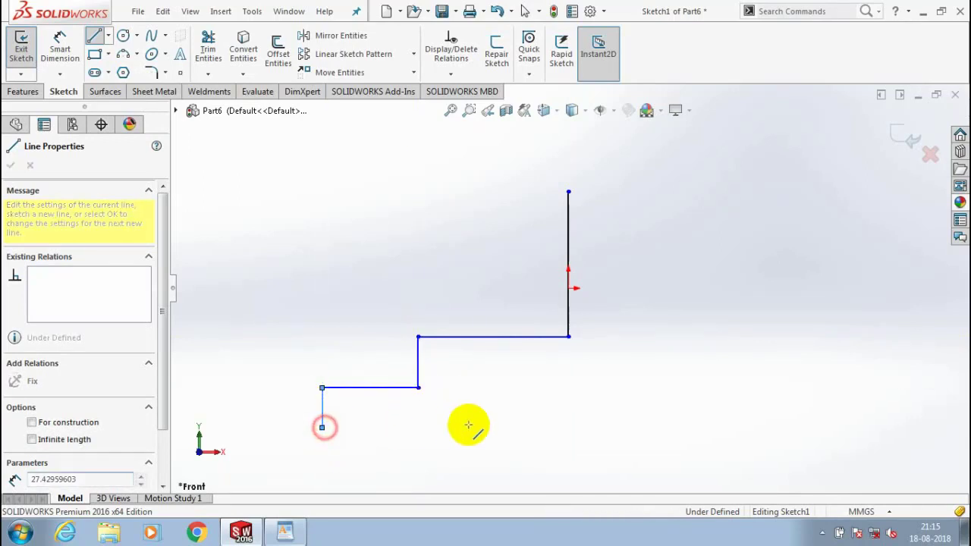
Step: Close the stepped profile with a base line, a tall vertical side and a top edge about 43 mm long, and exit the sketch
left_click(642, 427)
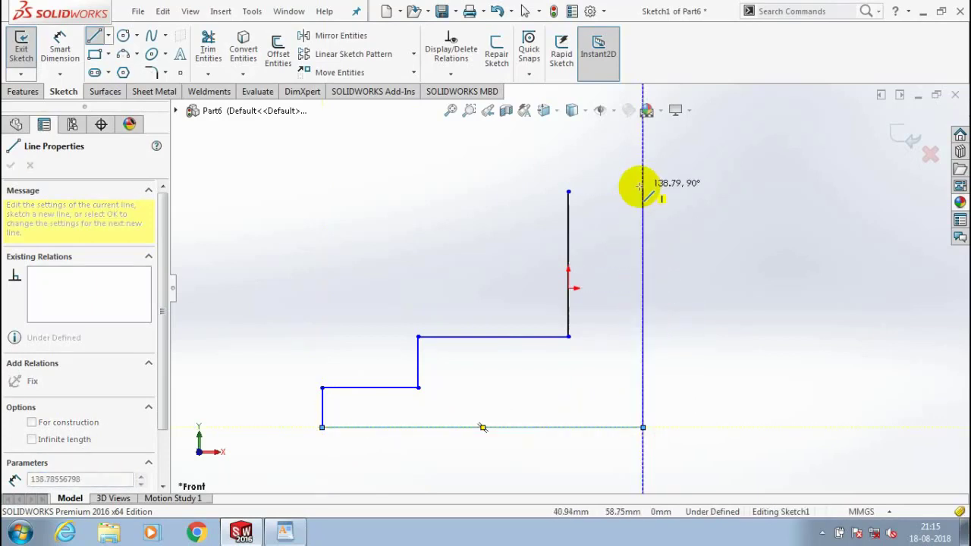
left_click(642, 190)
left_click(568, 191)
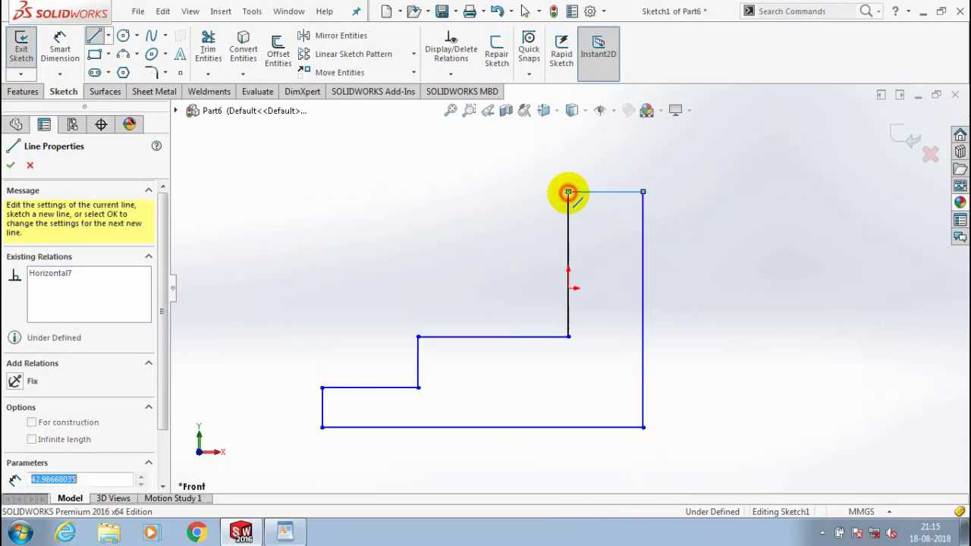
left_click(9, 166)
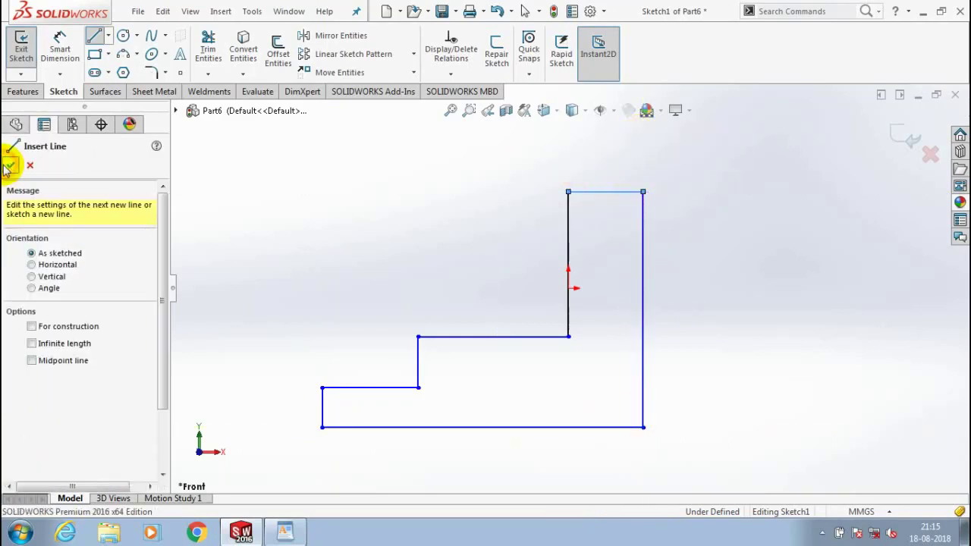
left_click(22, 44)
Step: Extrude the closed stepped profile 166 mm as a blind boss from the sketch plane
left_click(22, 91)
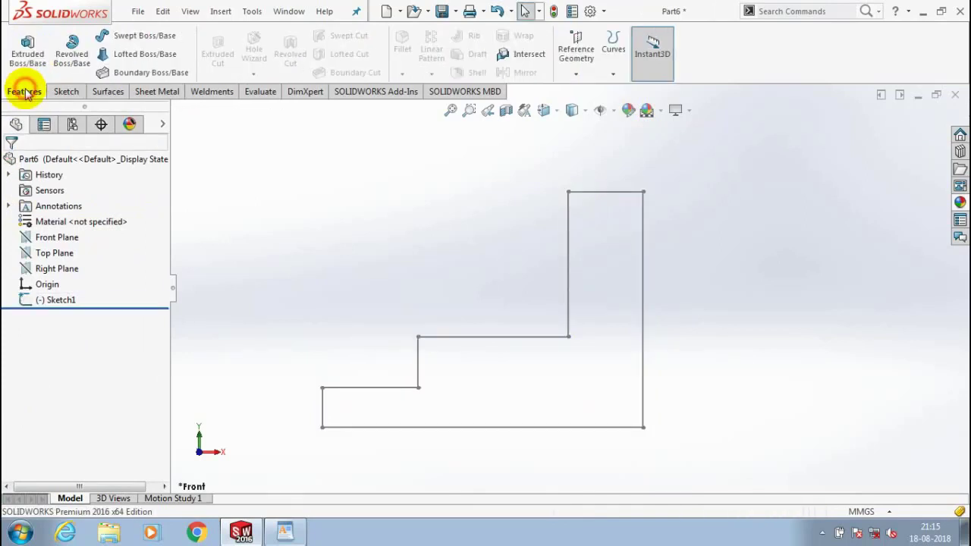
left_click(27, 49)
left_click(569, 235)
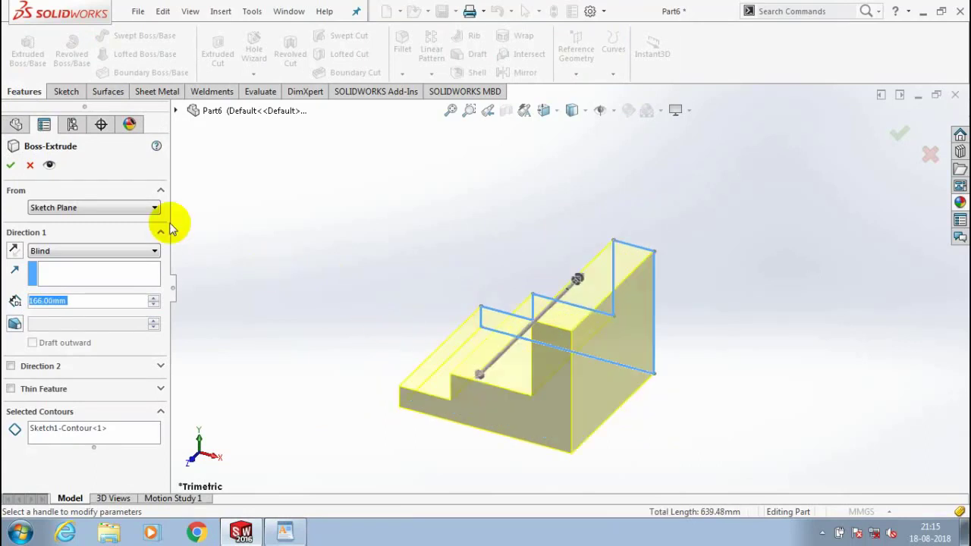
left_click(9, 164)
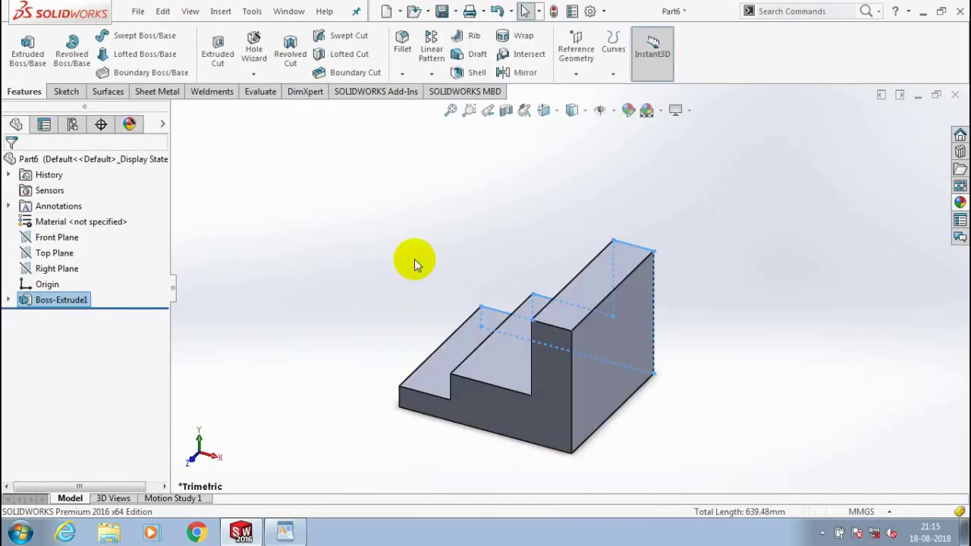
Step: Review the fillet and chamfer topic list in the WordPad document and return to the SOLIDWORKS part
middle_click_drag(353, 402, 410, 461)
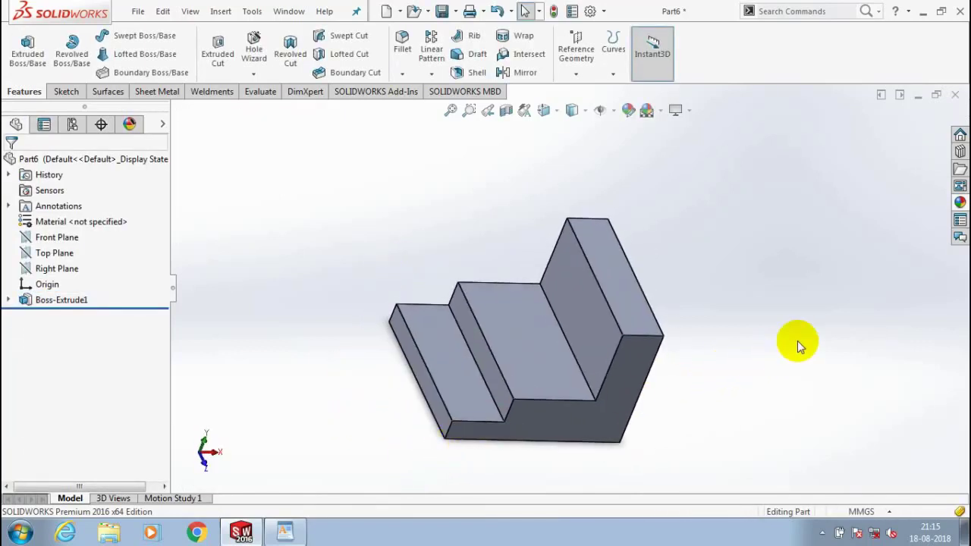
middle_click_drag(793, 339, 747, 325)
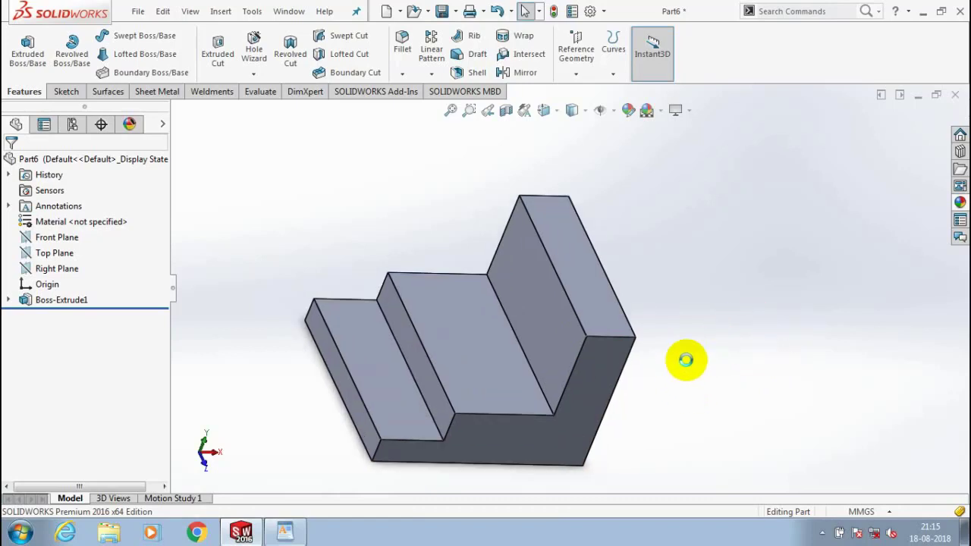
middle_click_drag(631, 387, 336, 372)
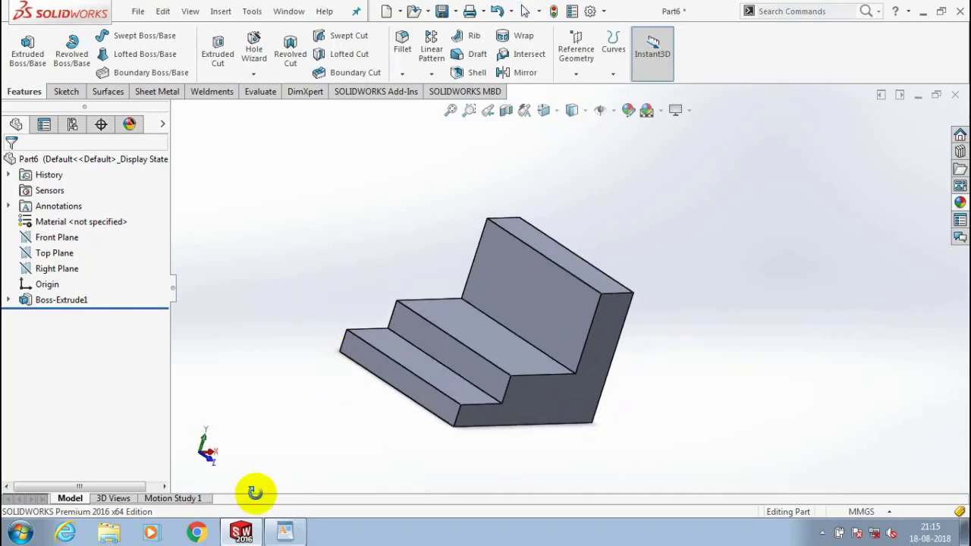
left_click(284, 531)
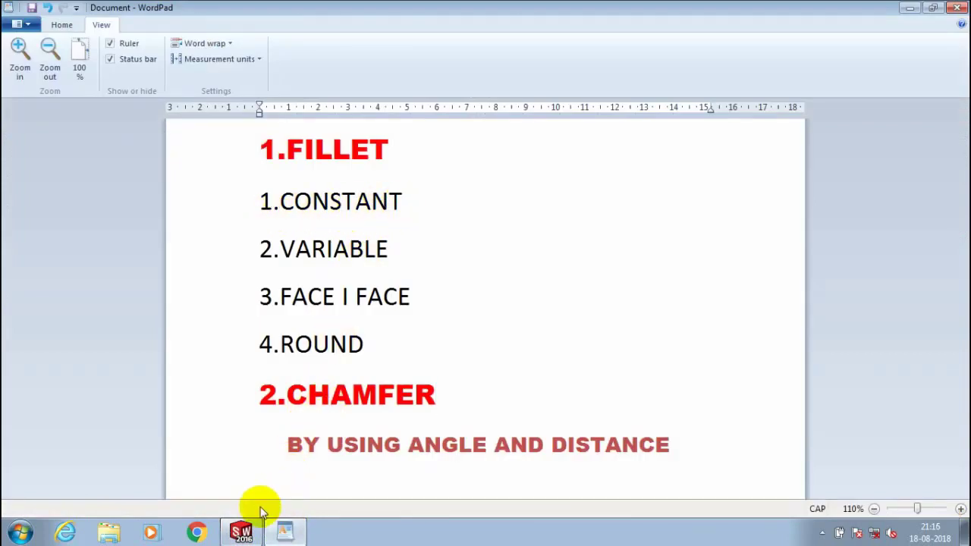
mouse_move(243, 535)
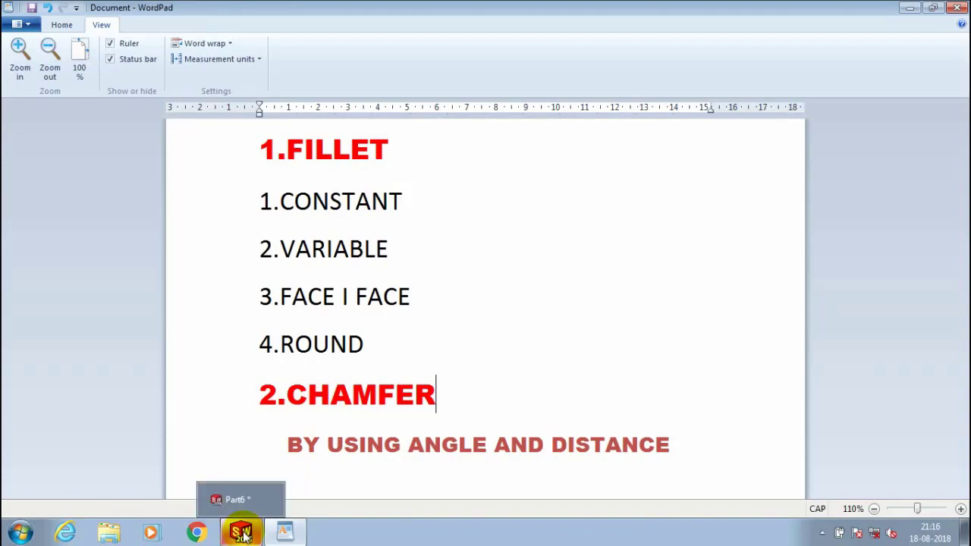
left_click(243, 534)
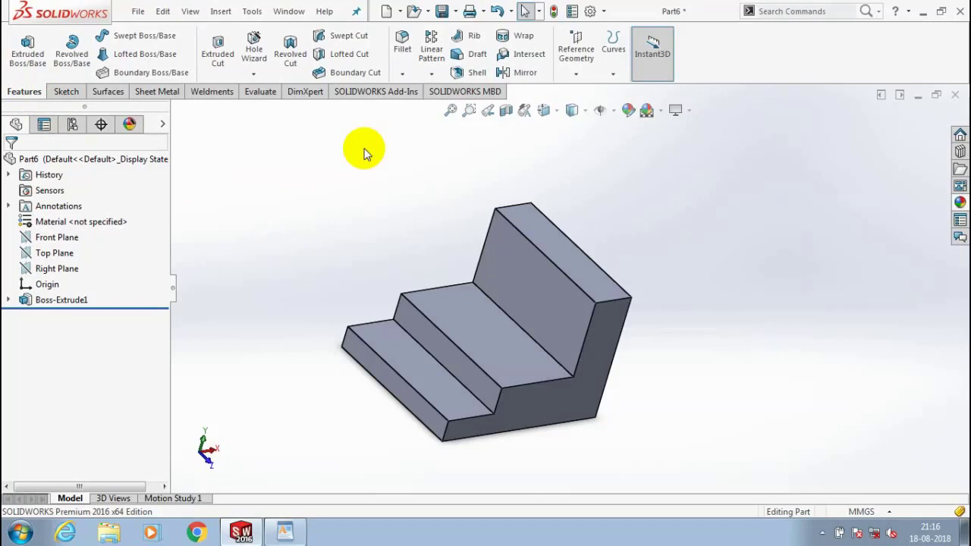
Step: Apply a 10 mm symmetric constant-size fillet to the upper outer edge of the middle step
left_click(402, 76)
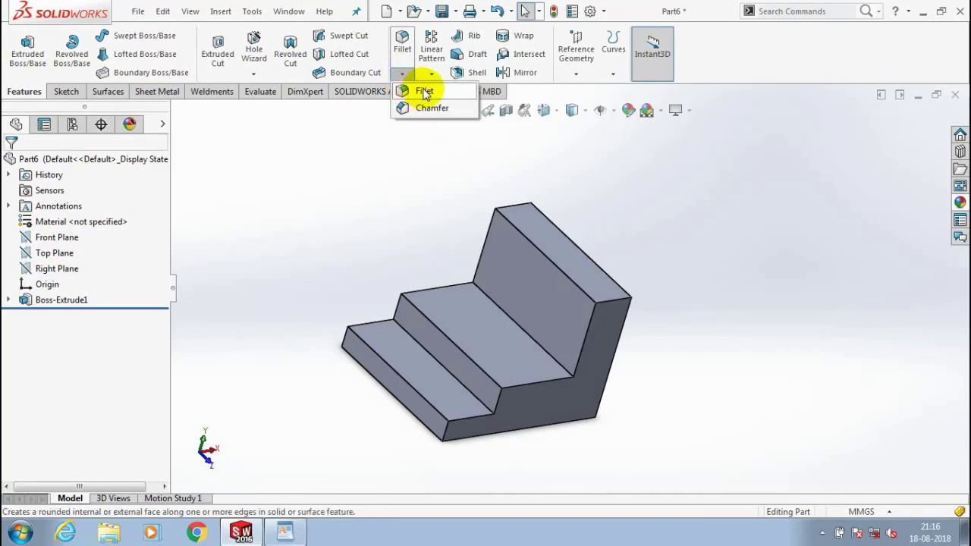
left_click(423, 91)
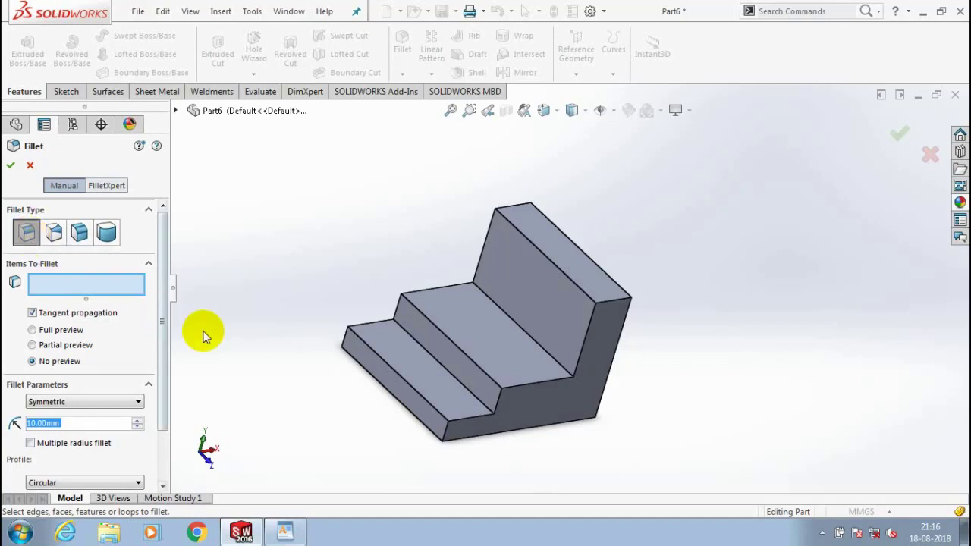
left_click(421, 313)
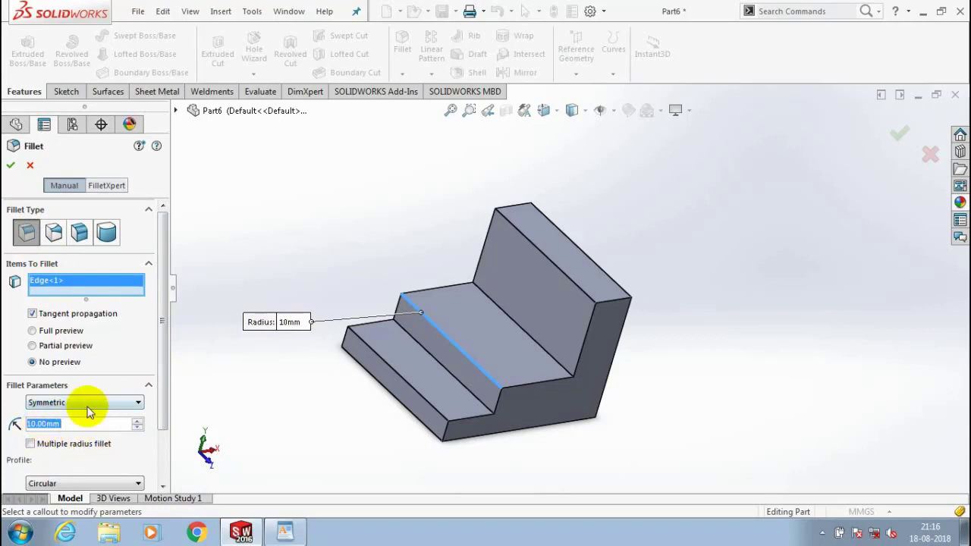
left_click(10, 160)
scroll(464, 353, "down", 5)
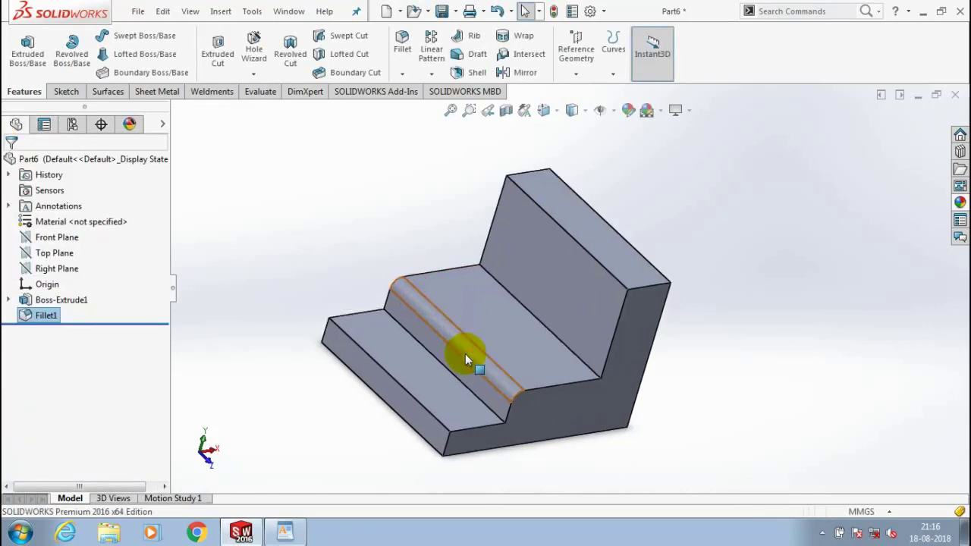
left_click(334, 182)
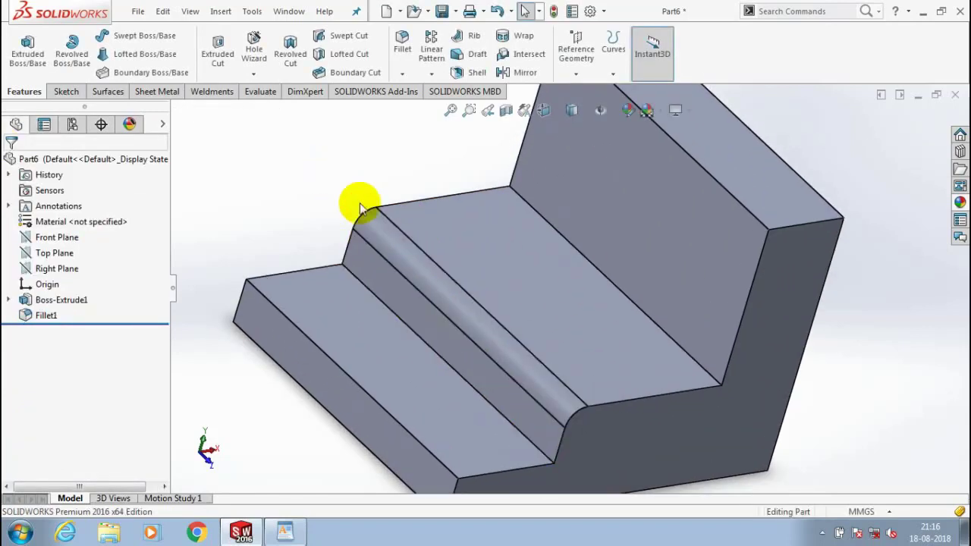
Step: Apply a magenta colour to the fillet face on the middle step
scroll(360, 202, "up", 3)
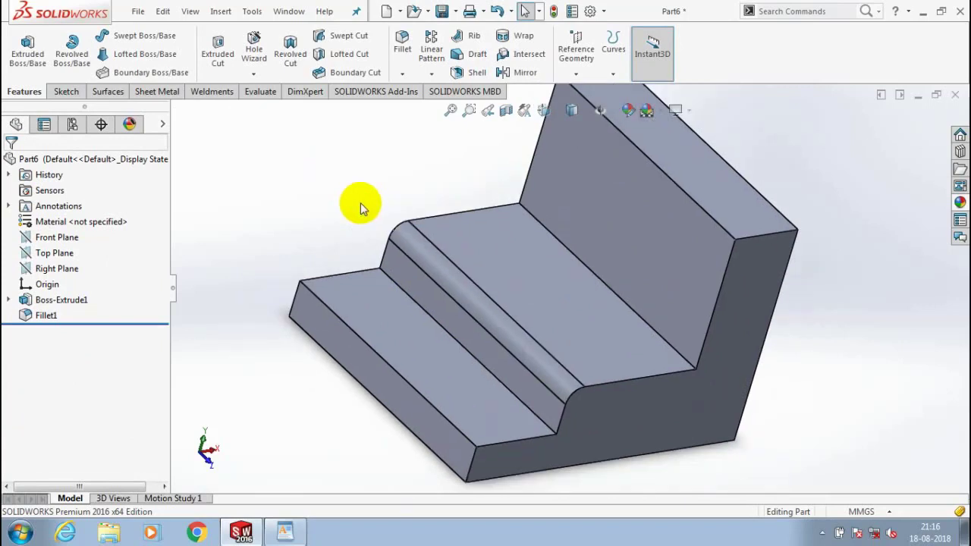
left_click(421, 257)
right_click(421, 256)
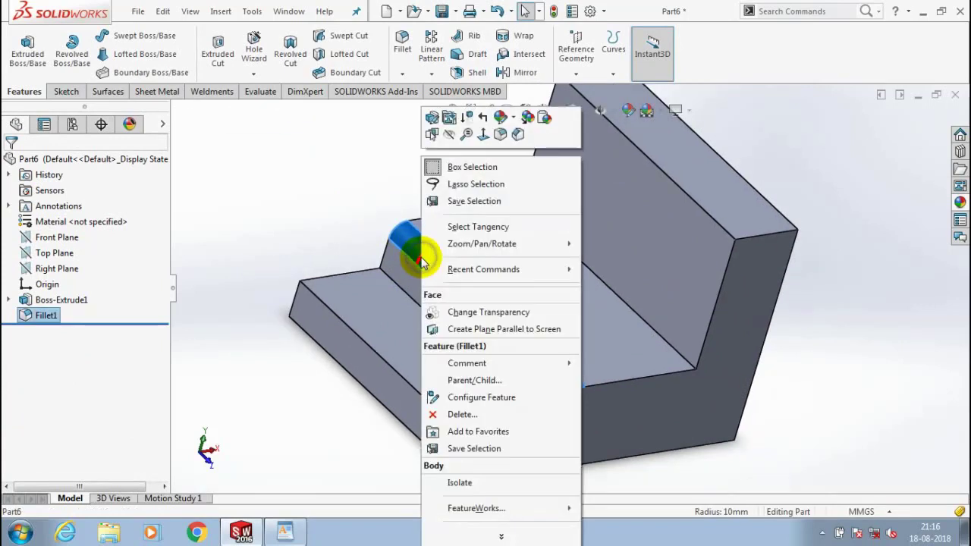
left_click(502, 119)
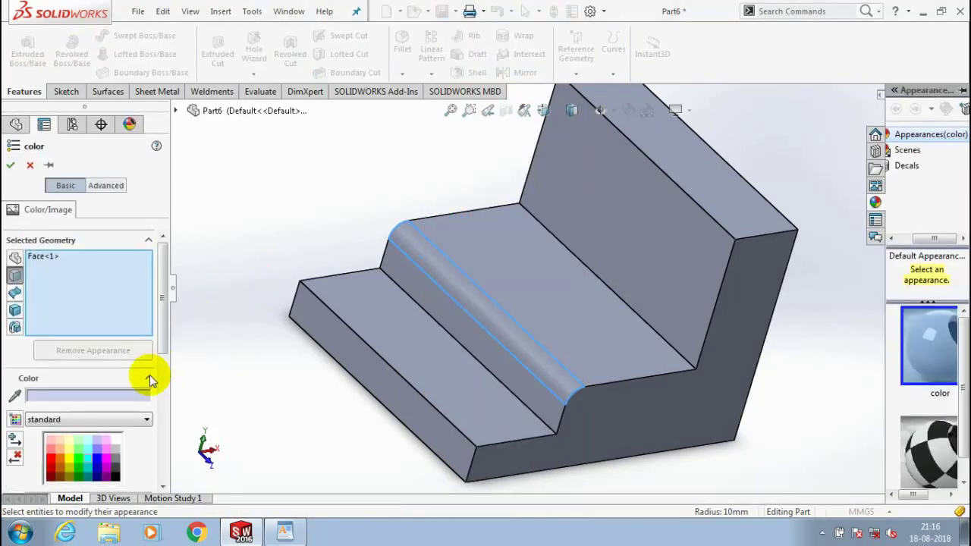
left_click(17, 169)
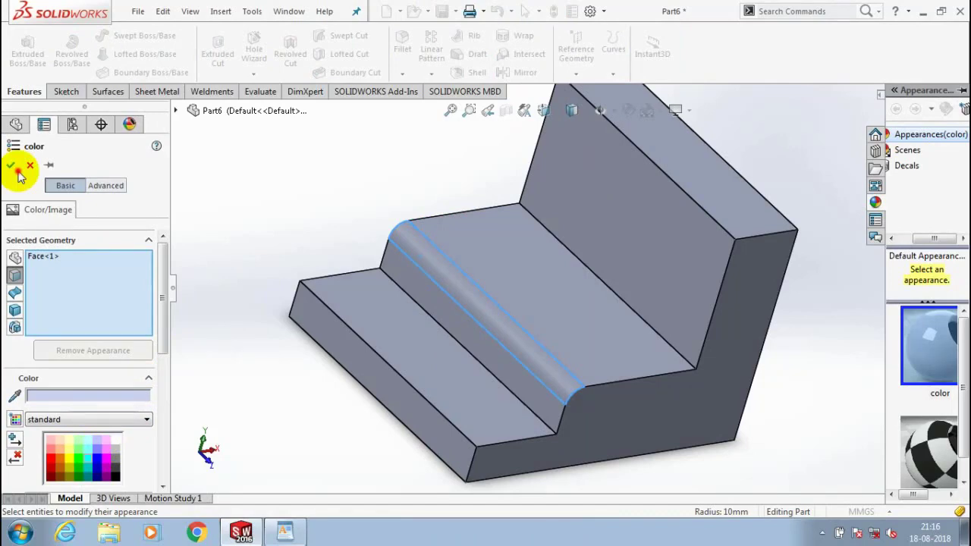
left_click(282, 204)
scroll(282, 203, "up", 3)
scroll(282, 210, "down", 2)
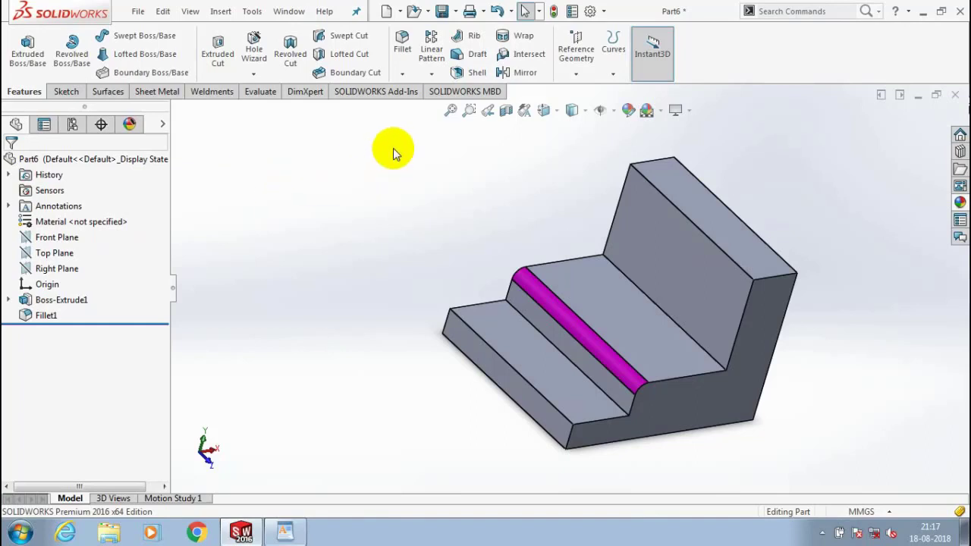
Step: Start a symmetric variable-size fillet on the lowest step's upper outer edge and assign 10 mm to its unassigned end radii
left_click(402, 75)
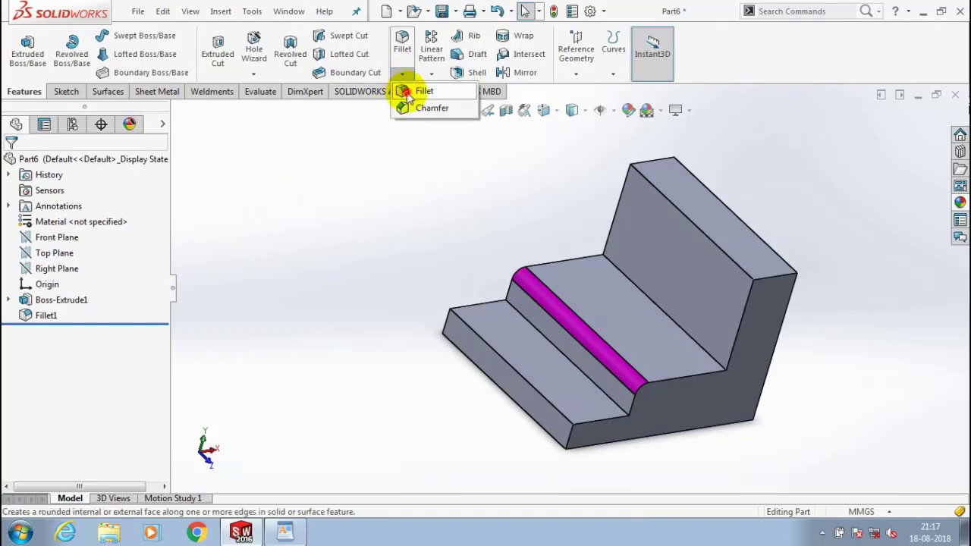
left_click(407, 89)
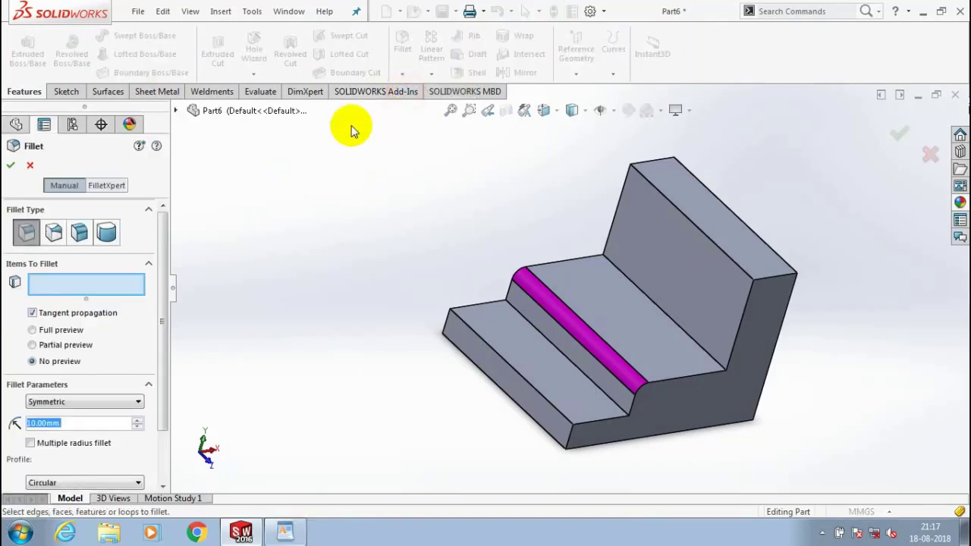
left_click(54, 236)
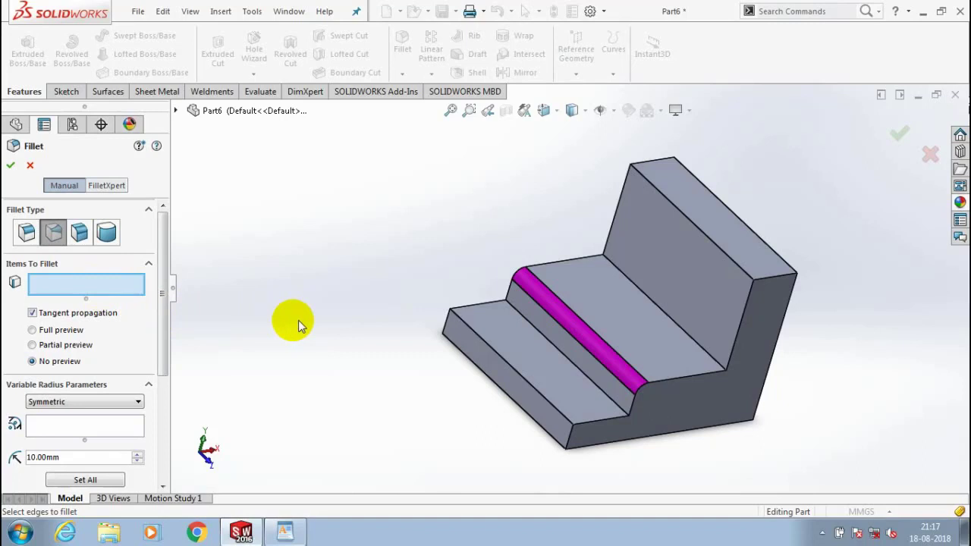
left_click(476, 338)
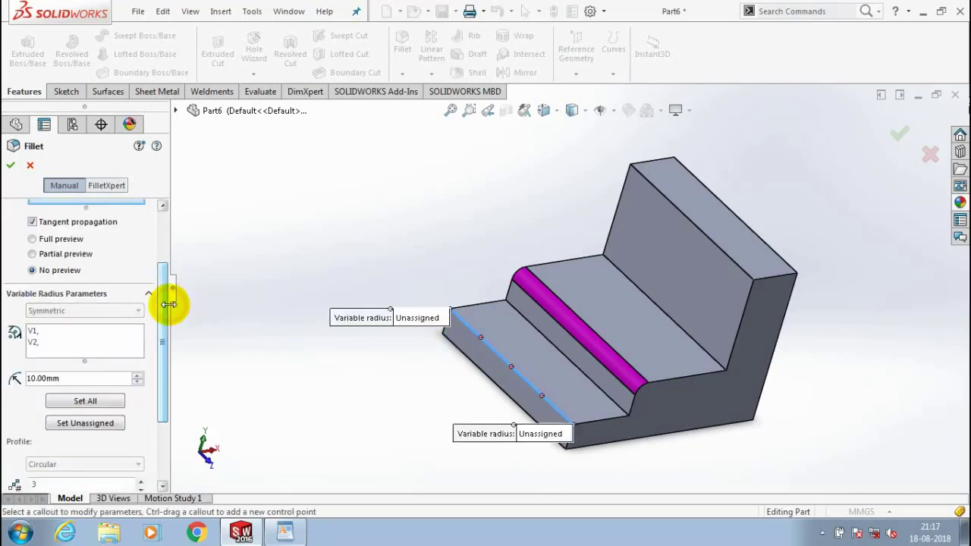
left_click_drag(162, 310, 162, 256)
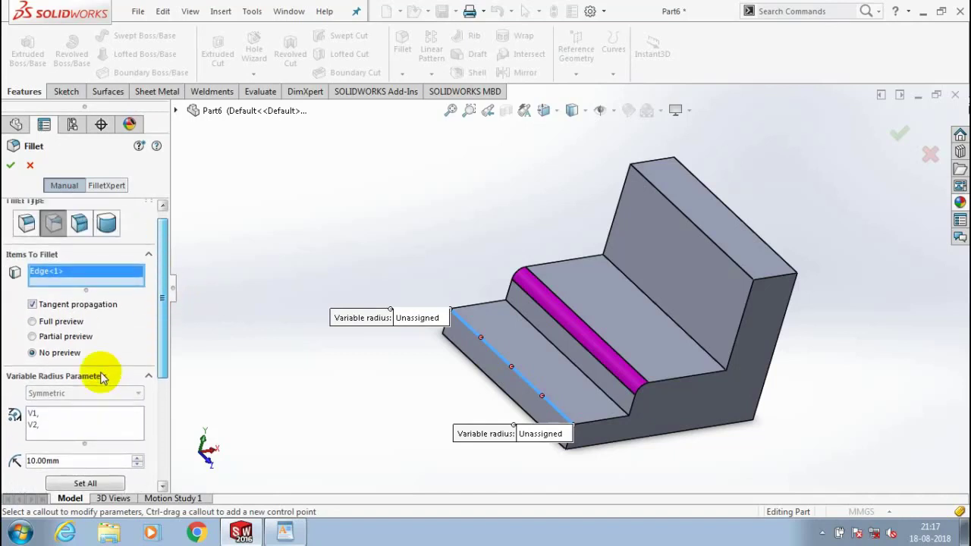
scroll(103, 377, "down", 3)
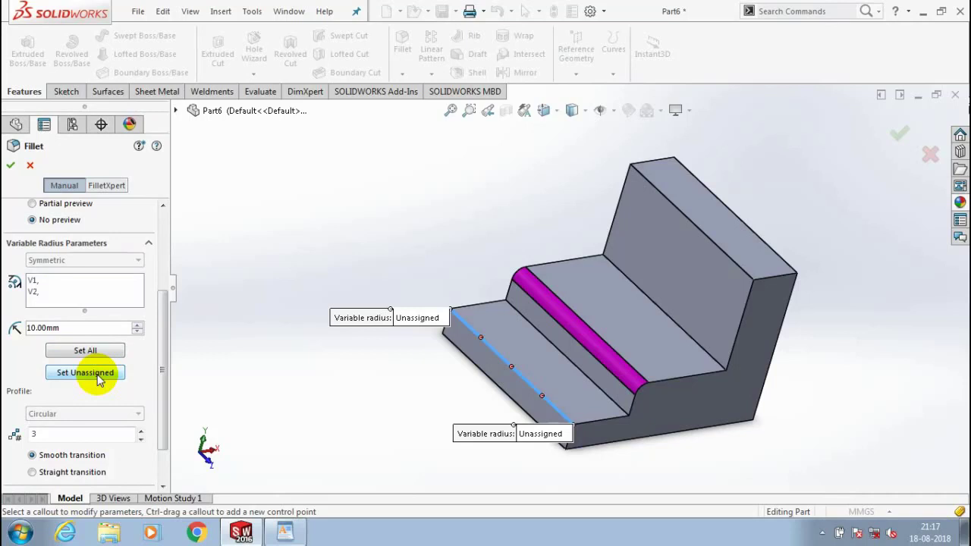
left_click(98, 377)
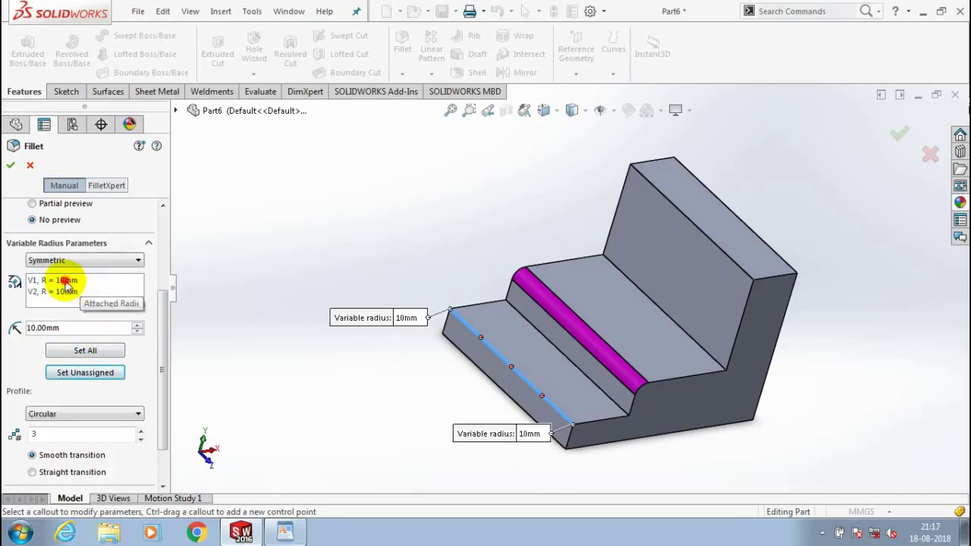
Step: Set the variable fillet radii to 15 mm at V1 and 5 mm at V2, and finish the fillet
left_click_drag(66, 283, 64, 292)
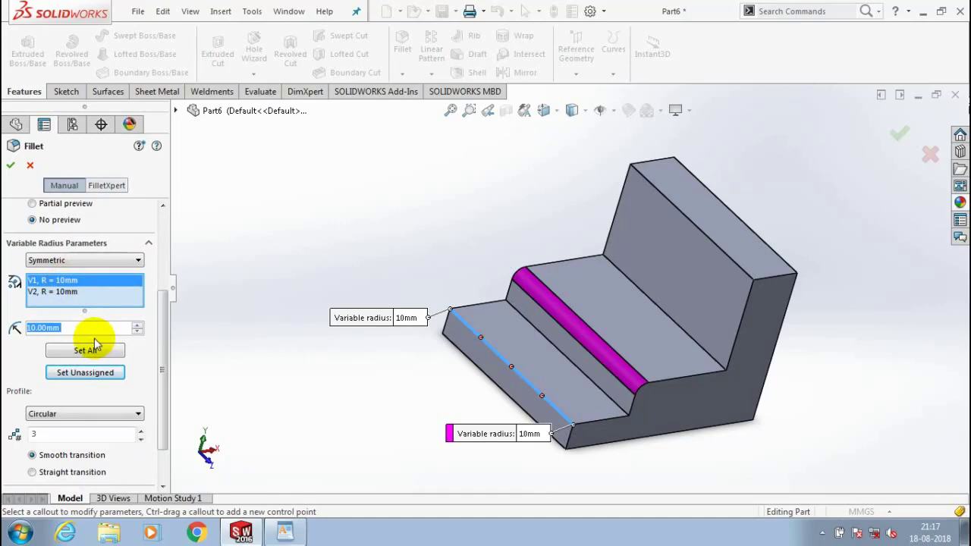
type("15")
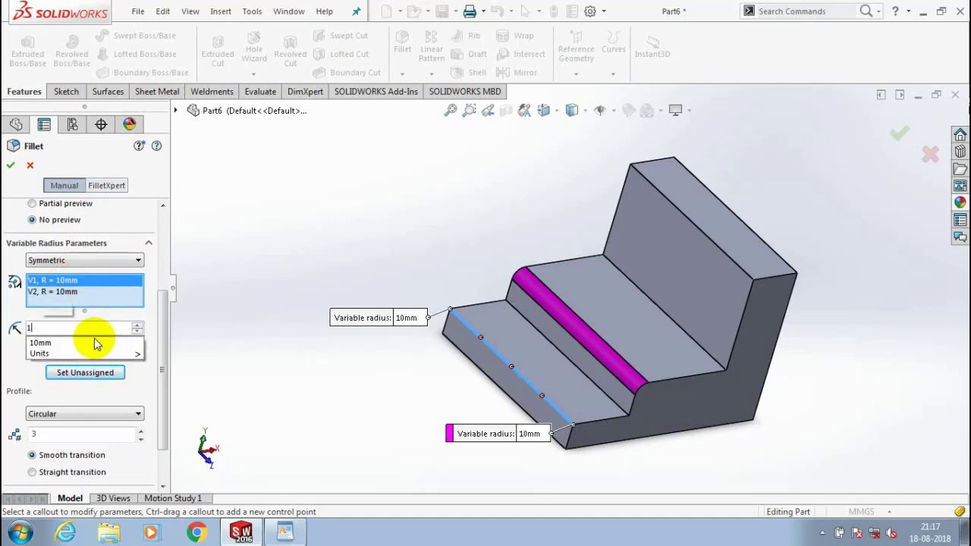
left_click(67, 295)
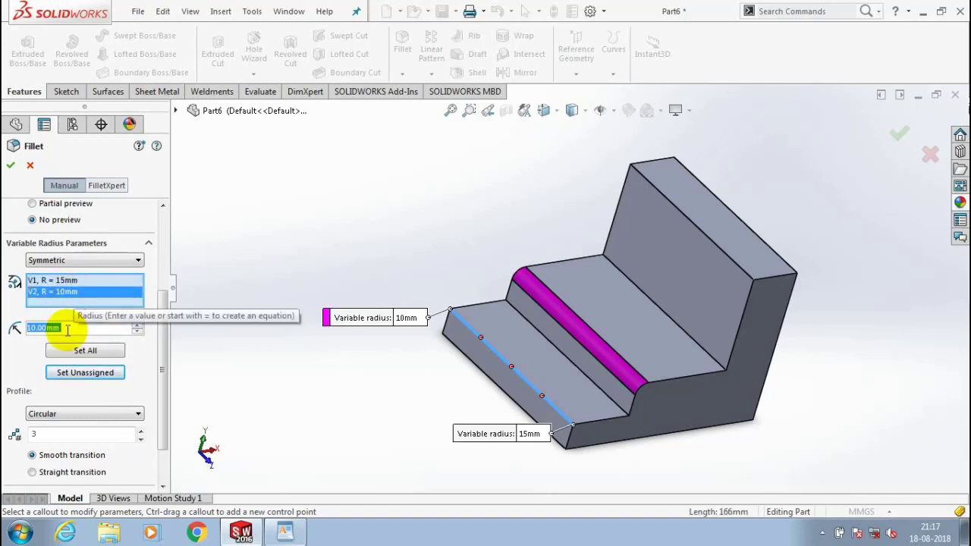
type("5")
key("Return")
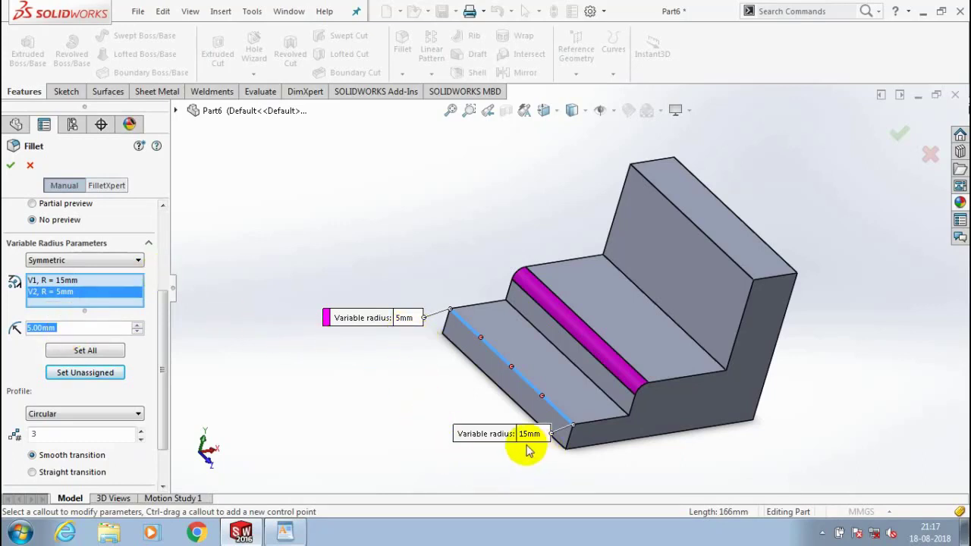
left_click(11, 165)
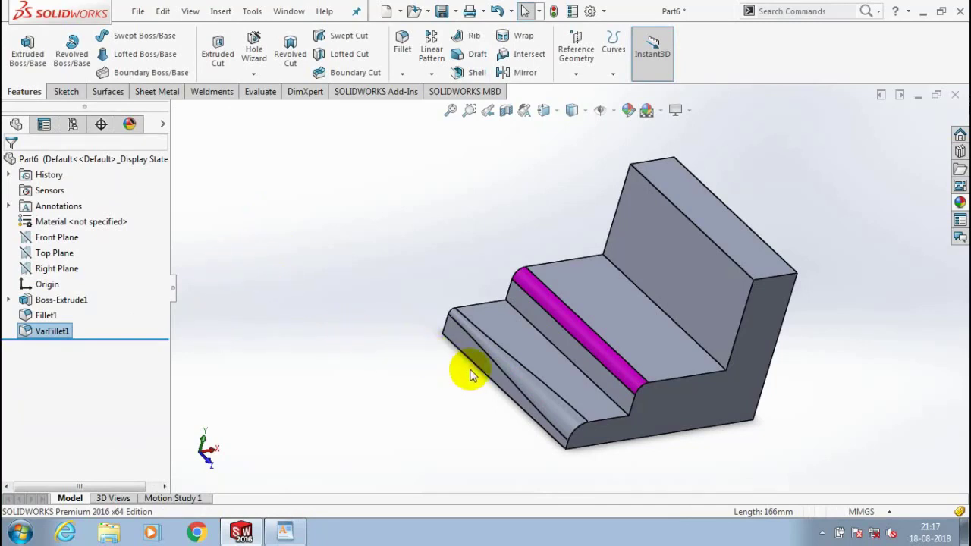
Step: Apply a green colour to the variable fillet face on the lowest step
left_click(547, 403)
right_click(549, 404)
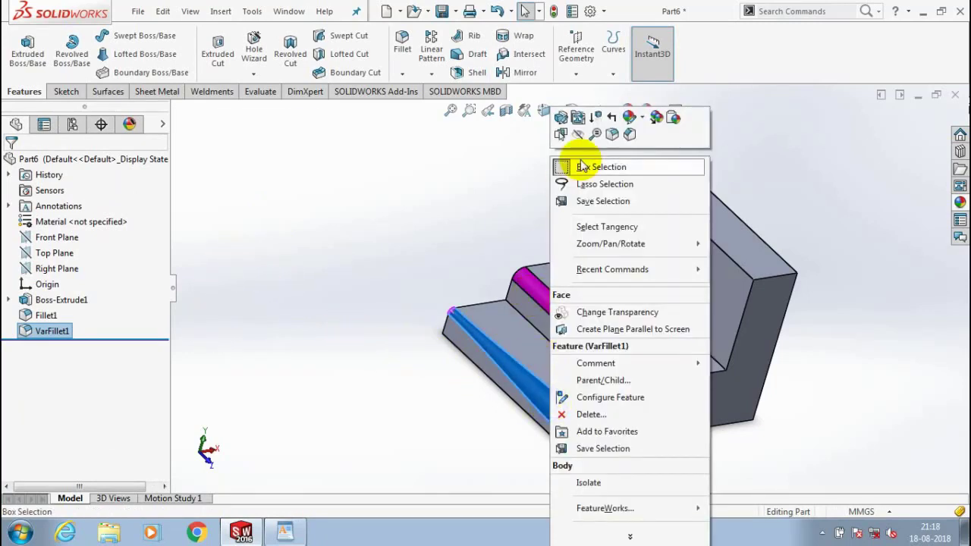
left_click(629, 117)
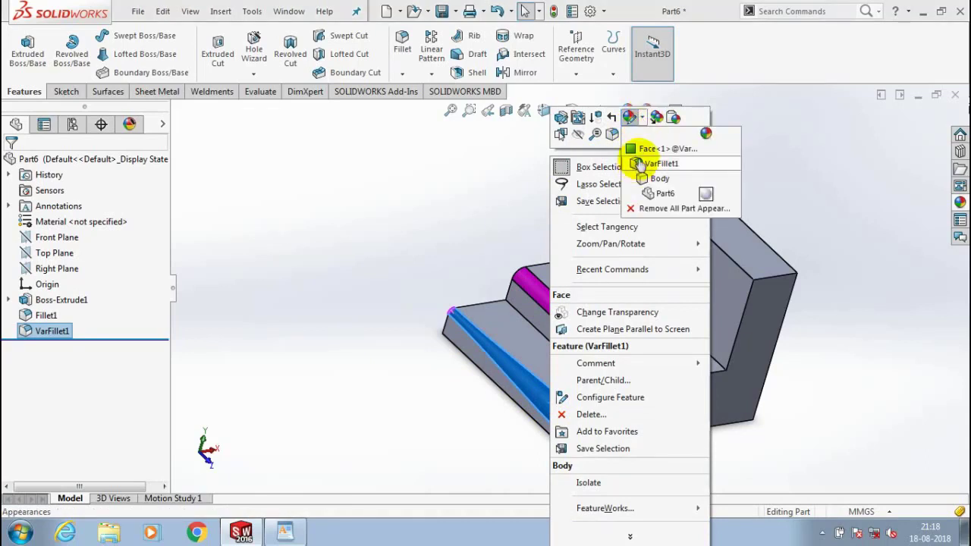
left_click(641, 148)
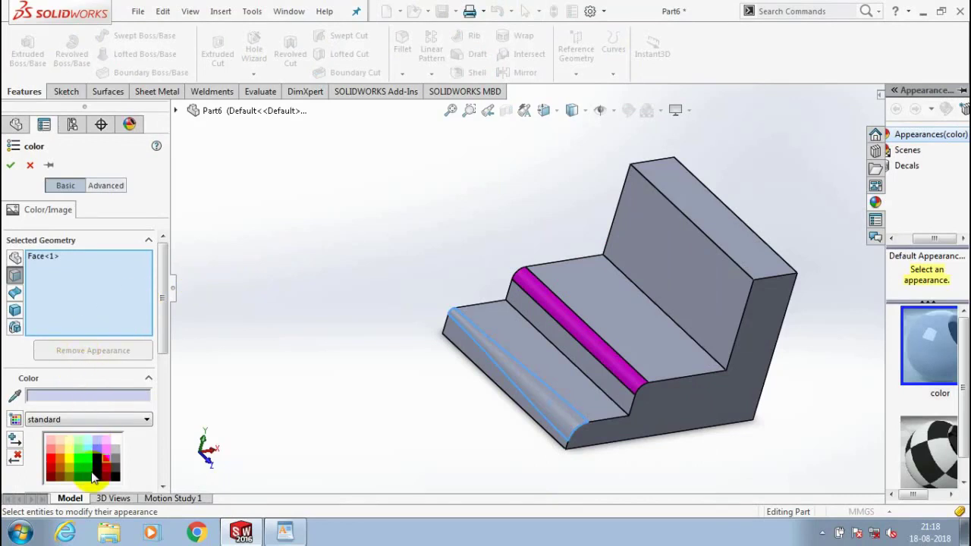
left_click(81, 464)
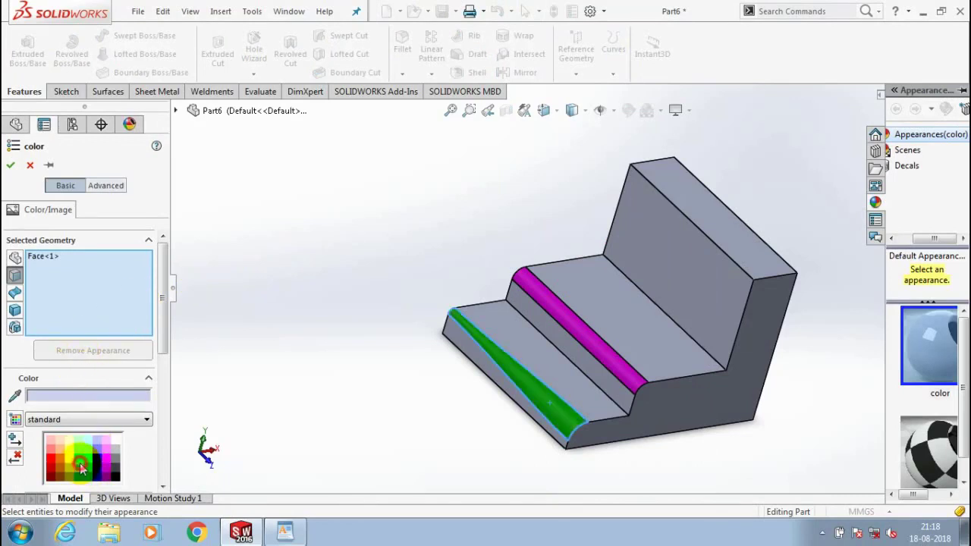
left_click(10, 165)
left_click(418, 273)
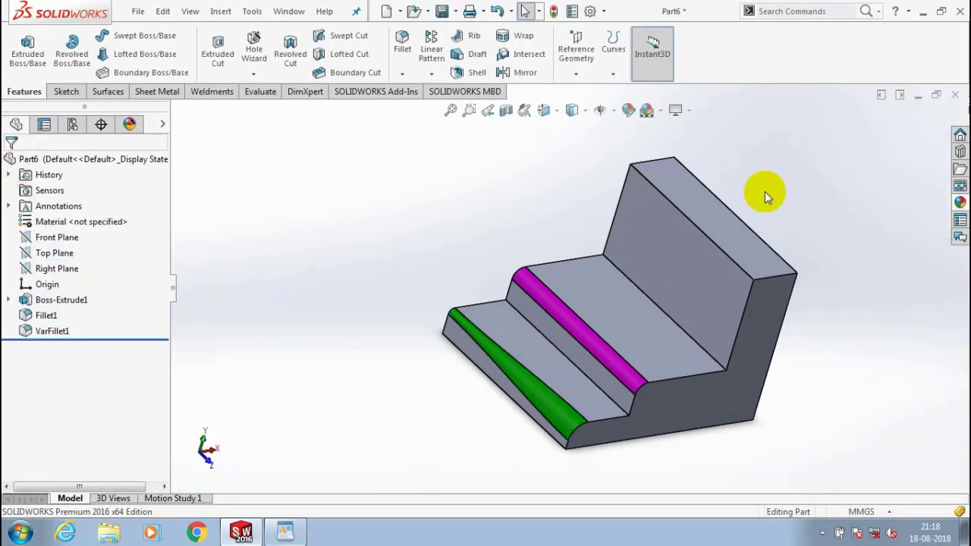
Step: Correct the third fillet item in the WordPad document to "FACE TO FACE" and return to the SOLIDWORKS part
scroll(780, 207, "down", 1)
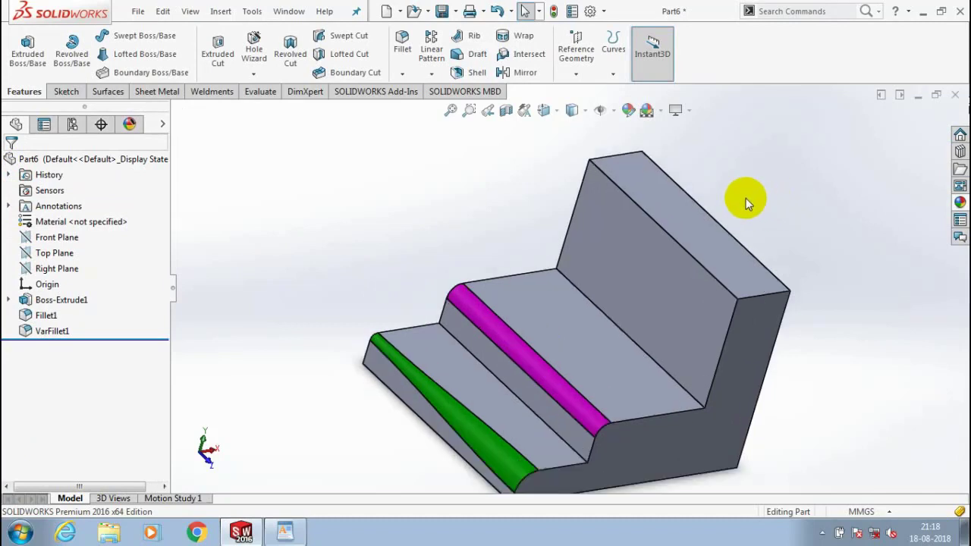
scroll(744, 199, "up", 1)
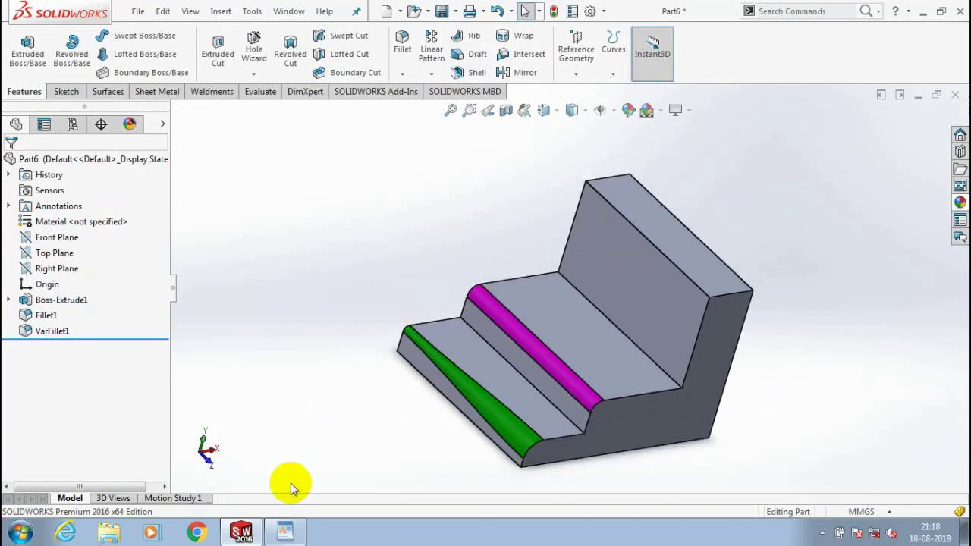
left_click(285, 531)
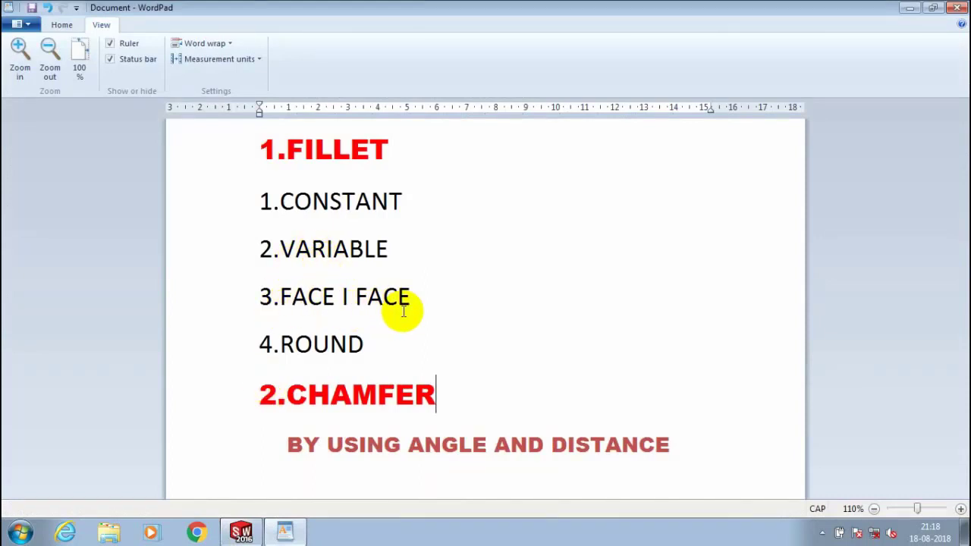
left_click(347, 298)
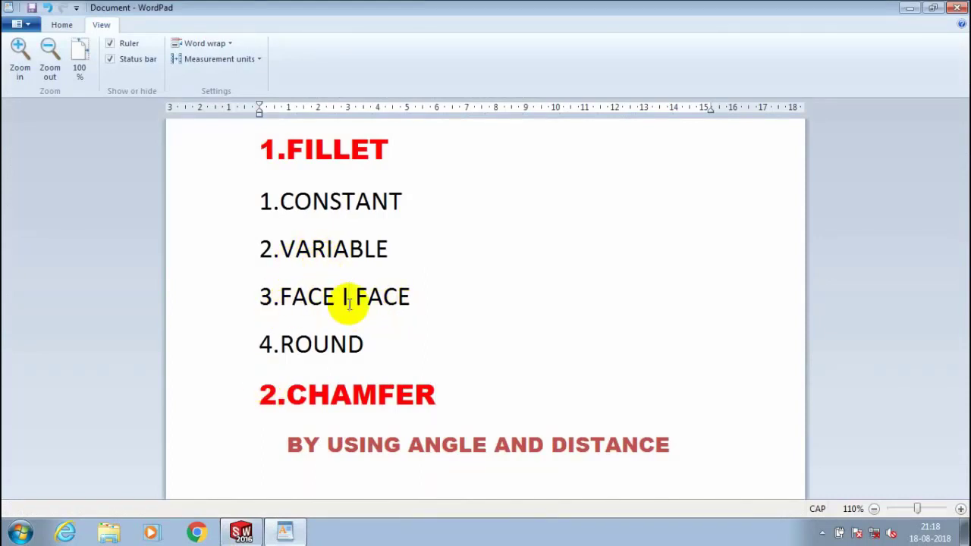
key("BackSpace")
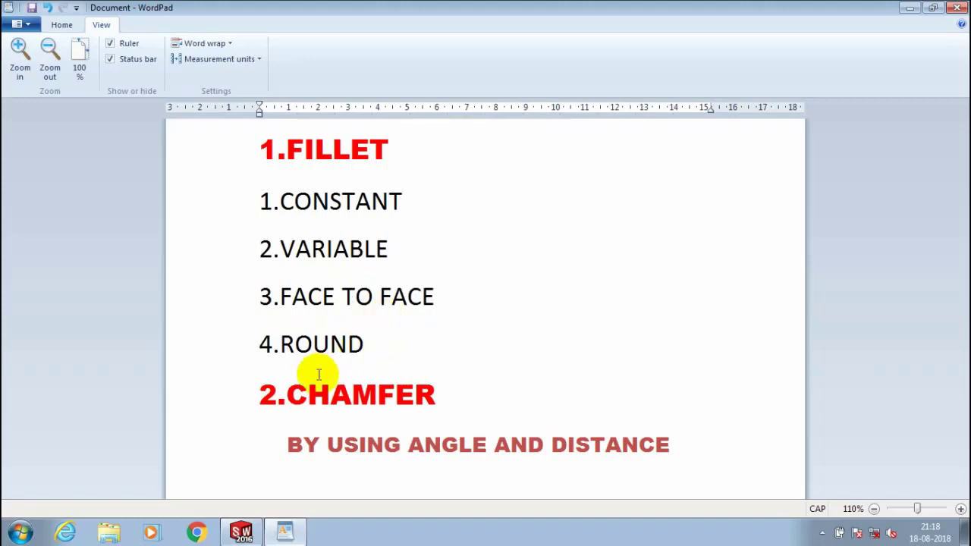
left_click(241, 531)
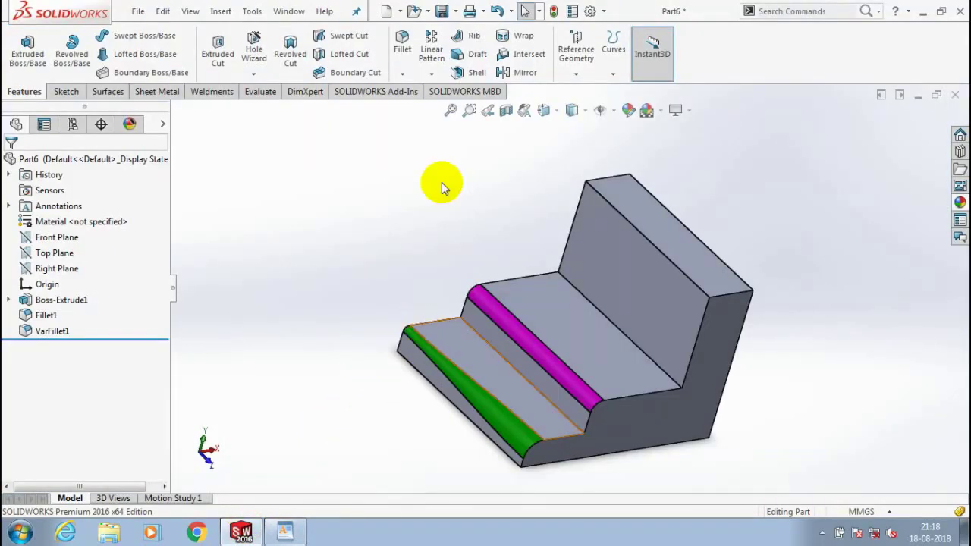
Step: Create a 25 mm symmetric face fillet between the tall riser's inner face and the middle step's top face
left_click(402, 73)
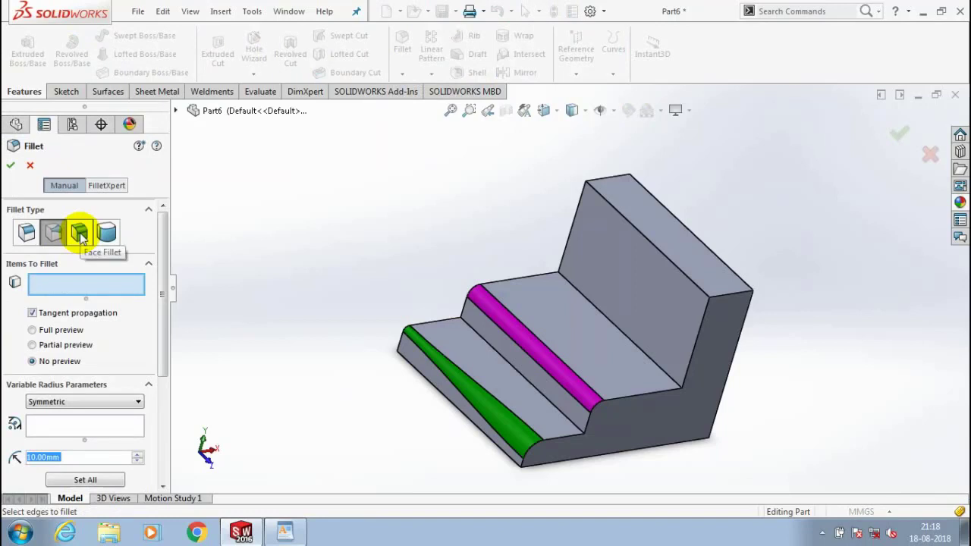
left_click(80, 233)
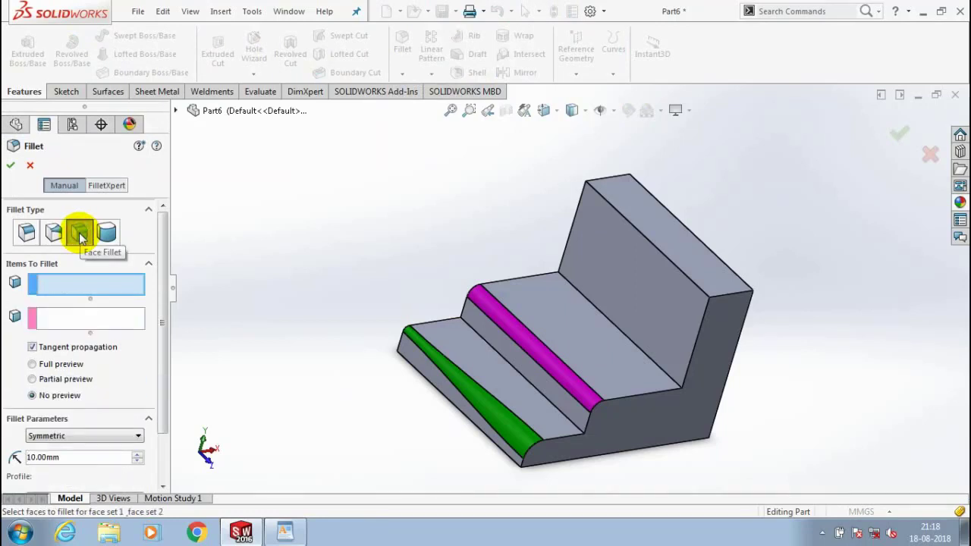
left_click(104, 285)
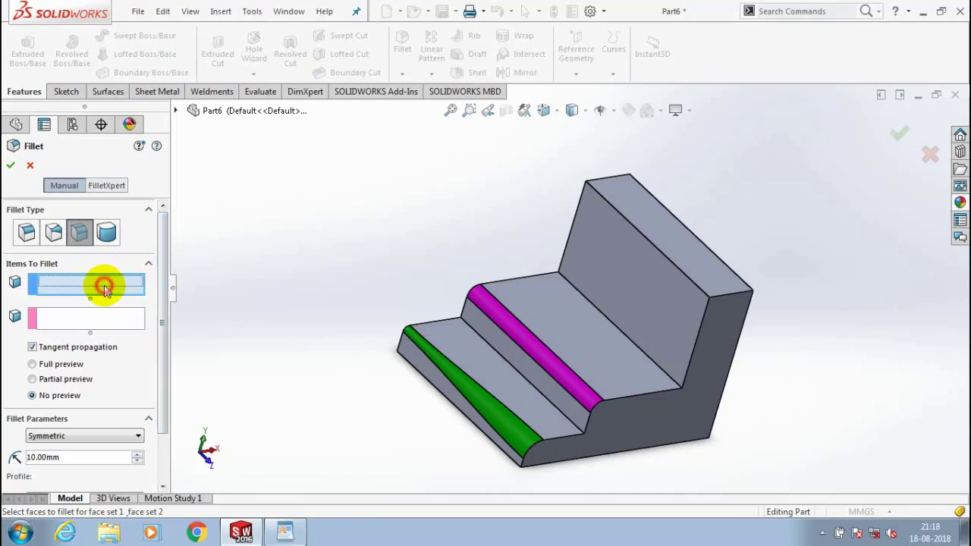
left_click(610, 279)
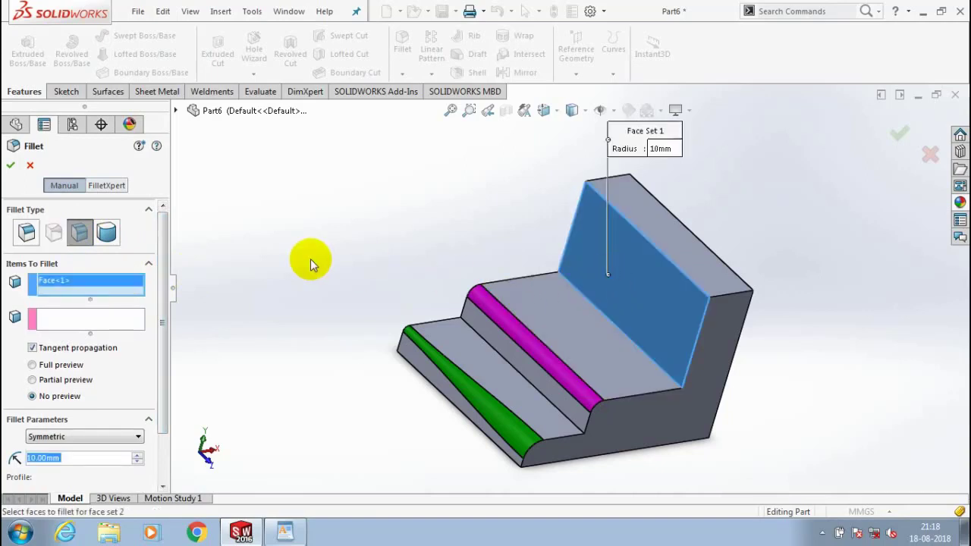
left_click(394, 289)
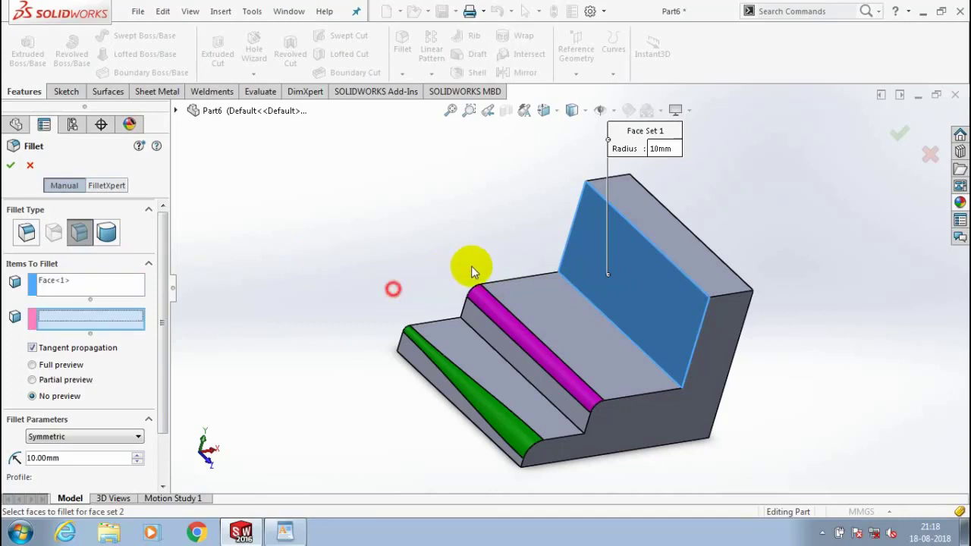
left_click(570, 320)
scroll(618, 328, "down", 3)
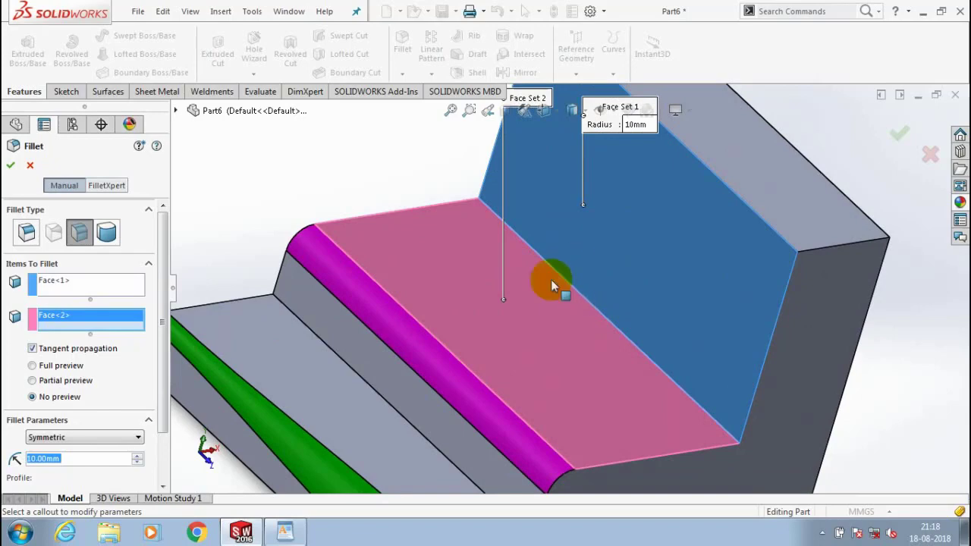
scroll(559, 283, "up", 2)
scroll(434, 313, "up", 2)
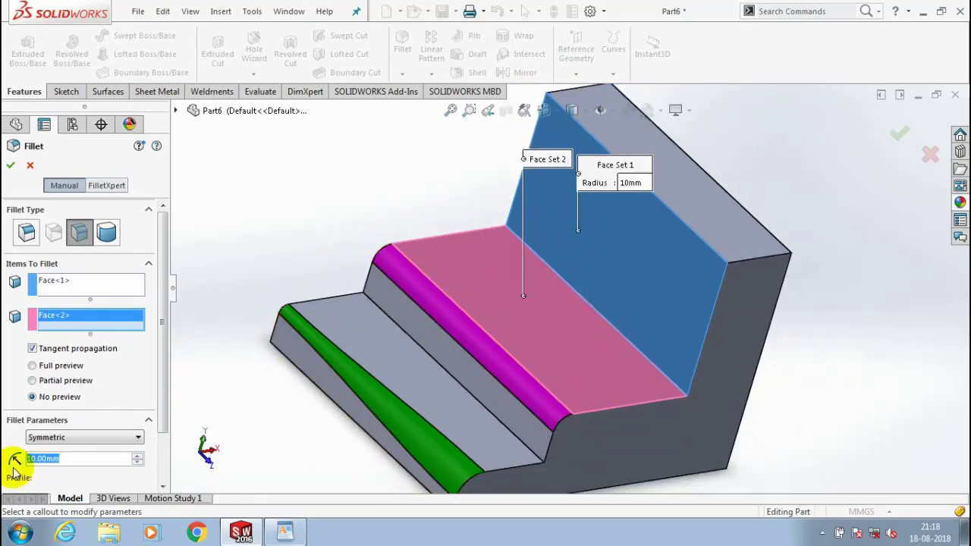
type("25")
key("Return")
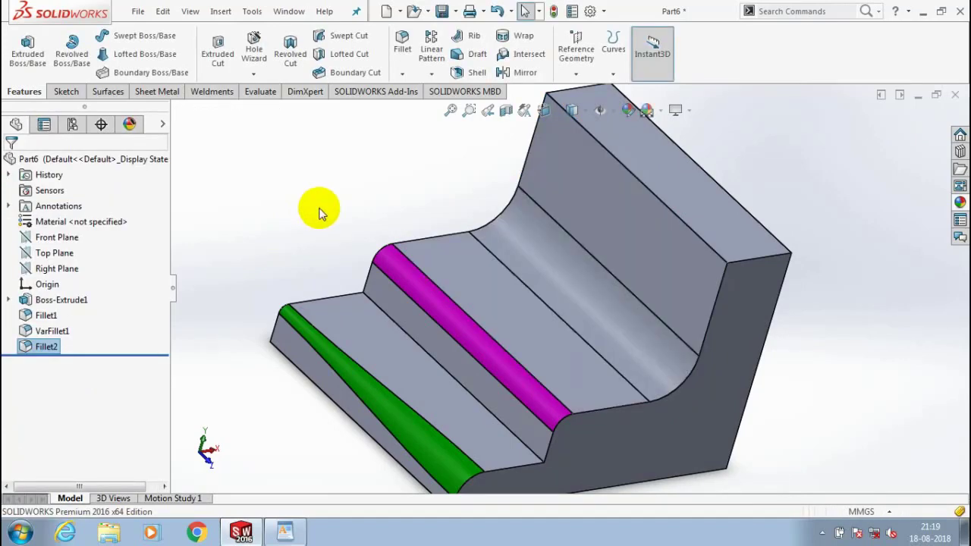
Step: Apply a yellow colour to the face fillet between the tall riser and the middle step
right_click(523, 263)
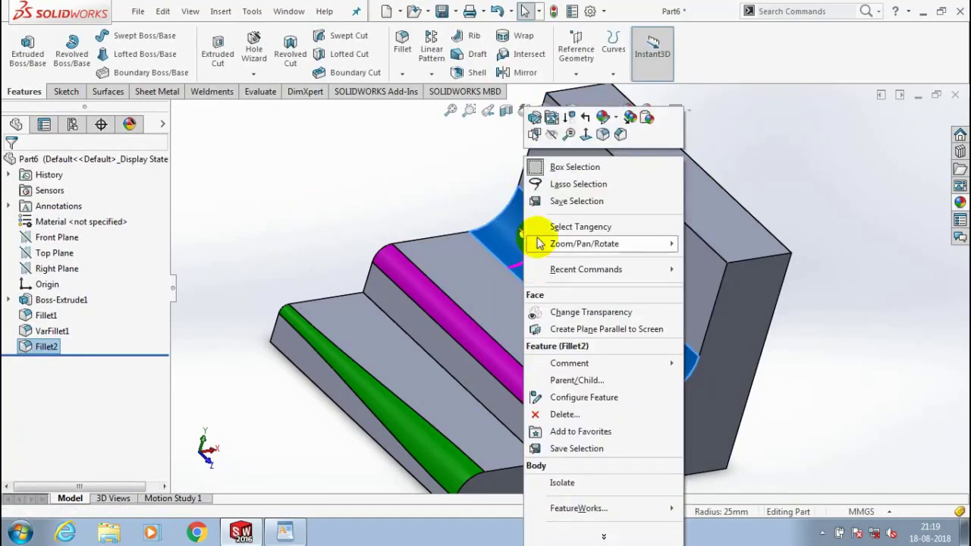
left_click(617, 117)
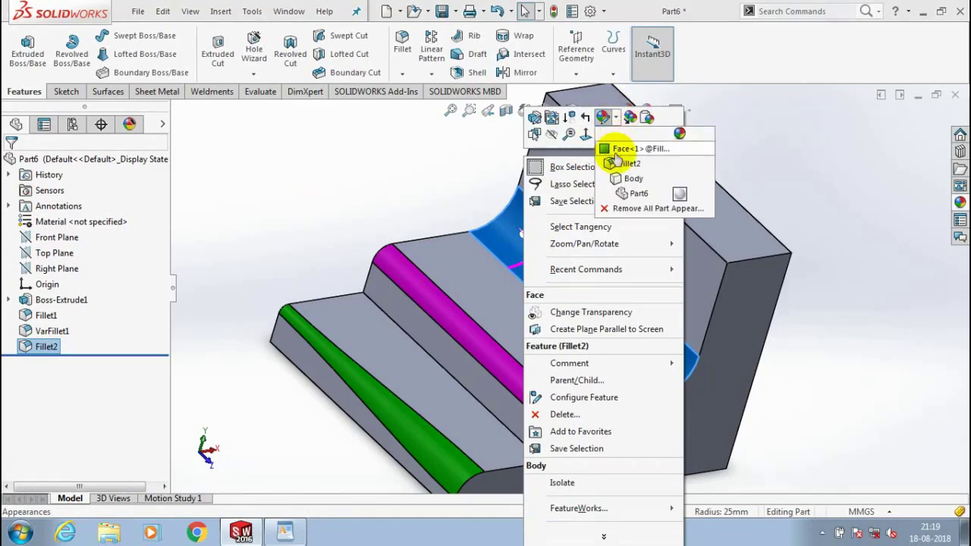
left_click(620, 149)
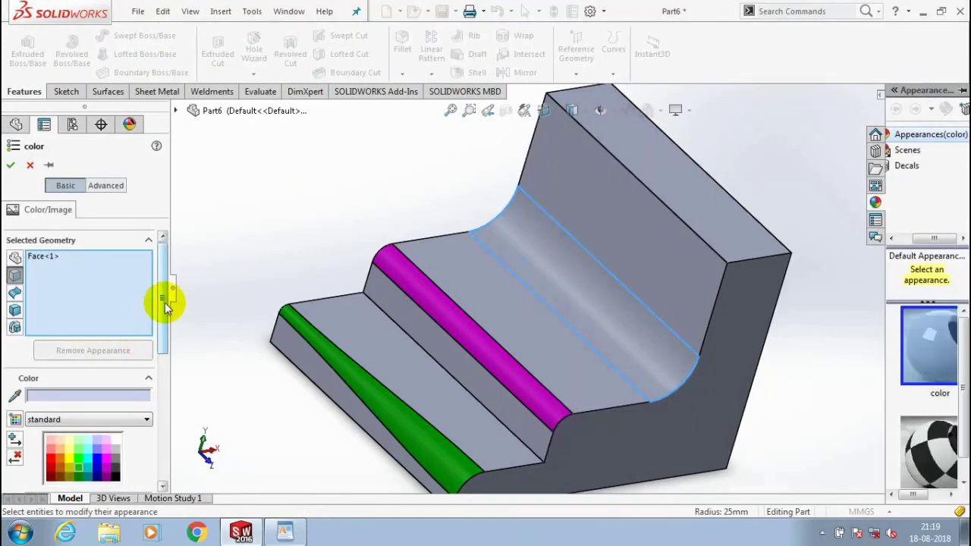
left_click_drag(162, 303, 162, 336)
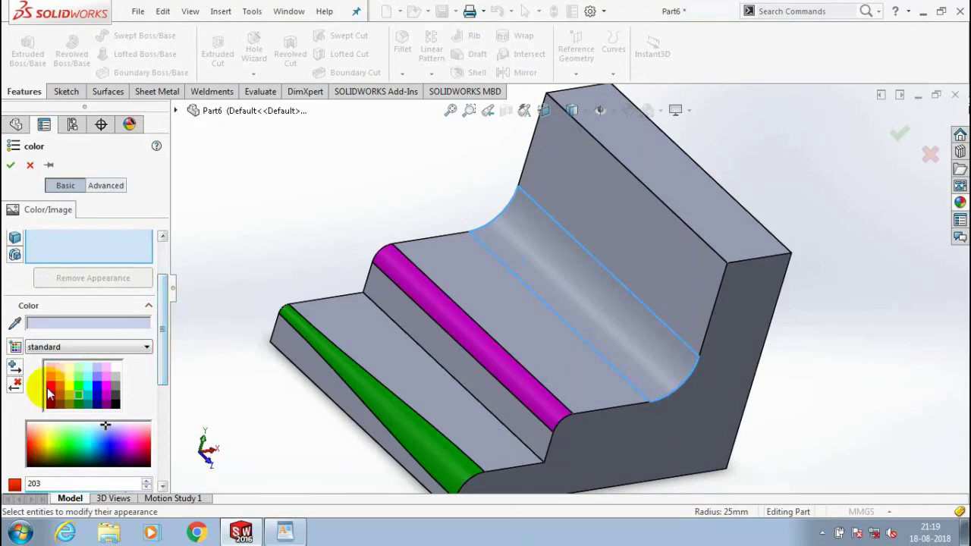
left_click(69, 386)
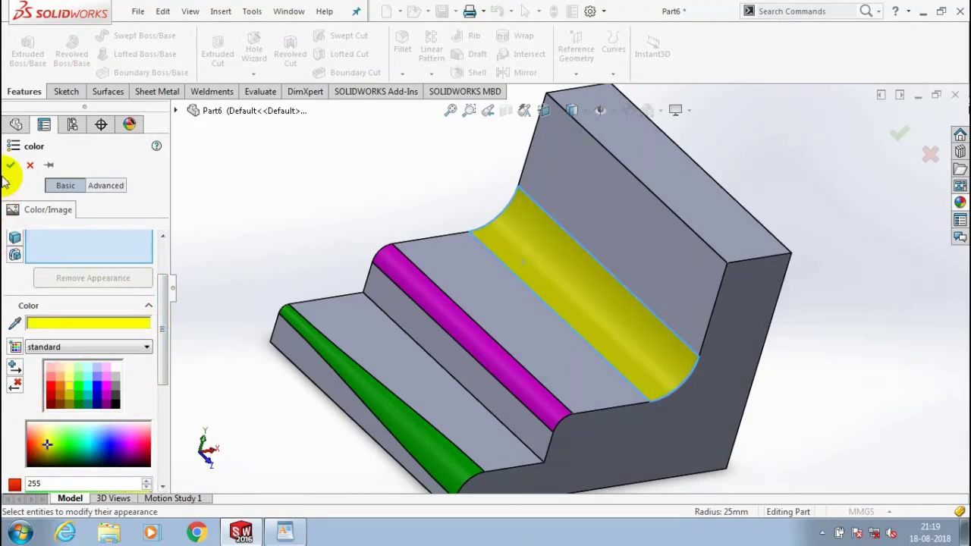
left_click(10, 165)
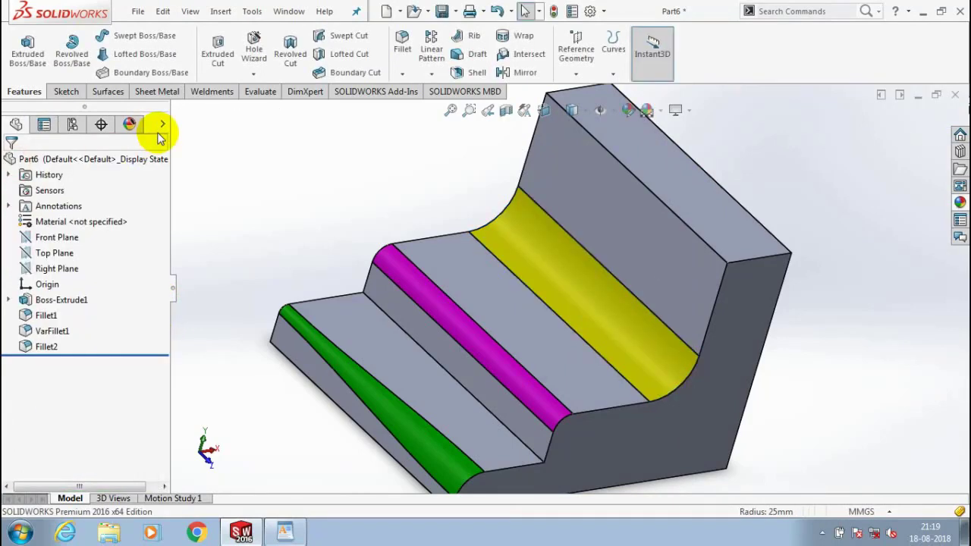
key("f")
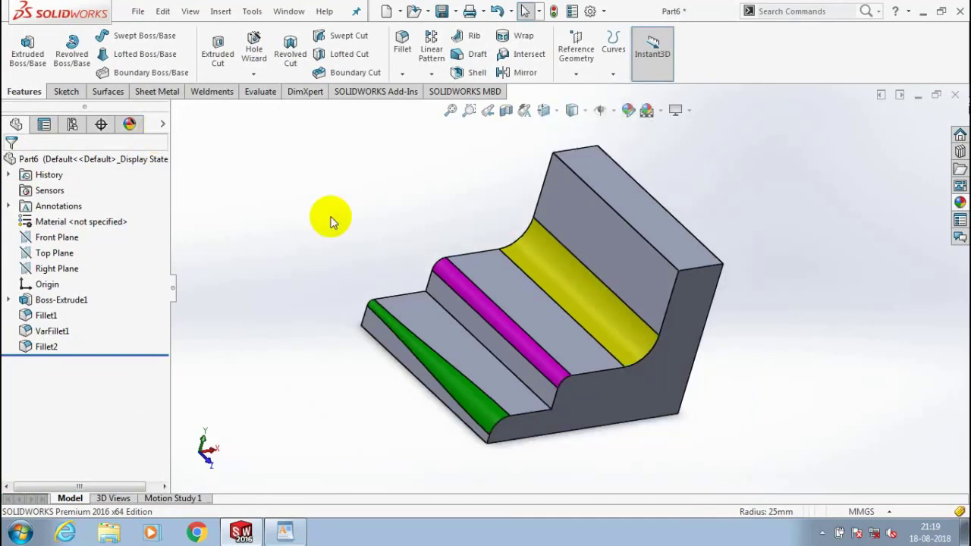
scroll(331, 214, "down", 1)
scroll(331, 209, "up", 1)
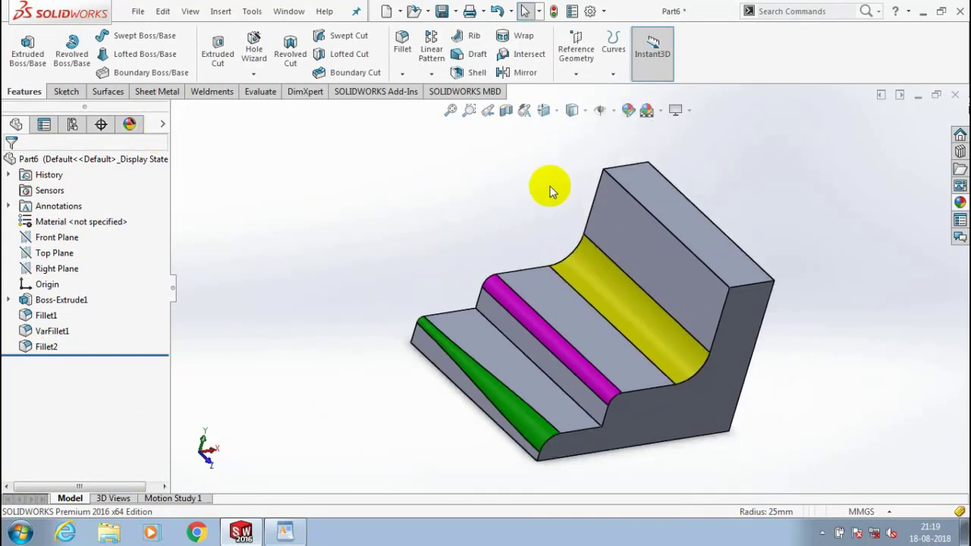
scroll(846, 223, "down", 1)
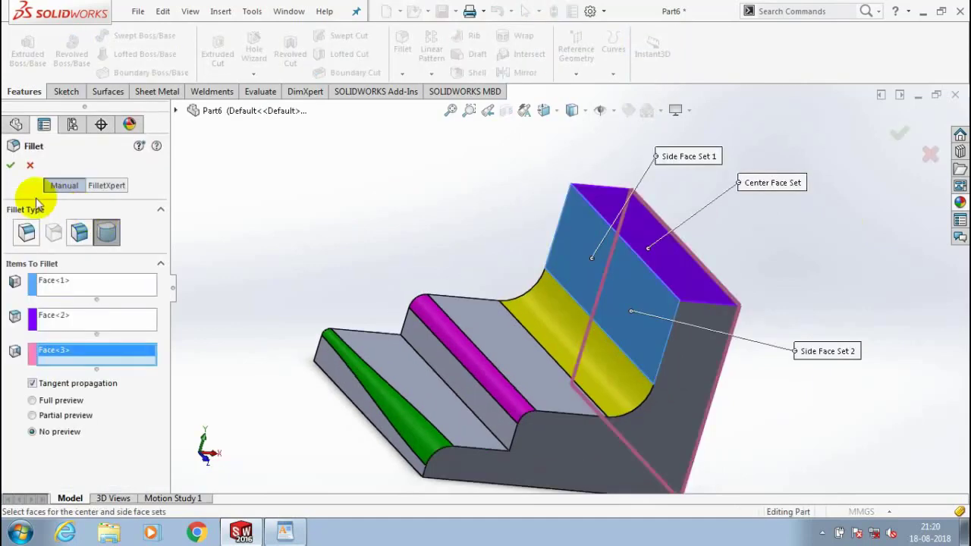
left_click(16, 162)
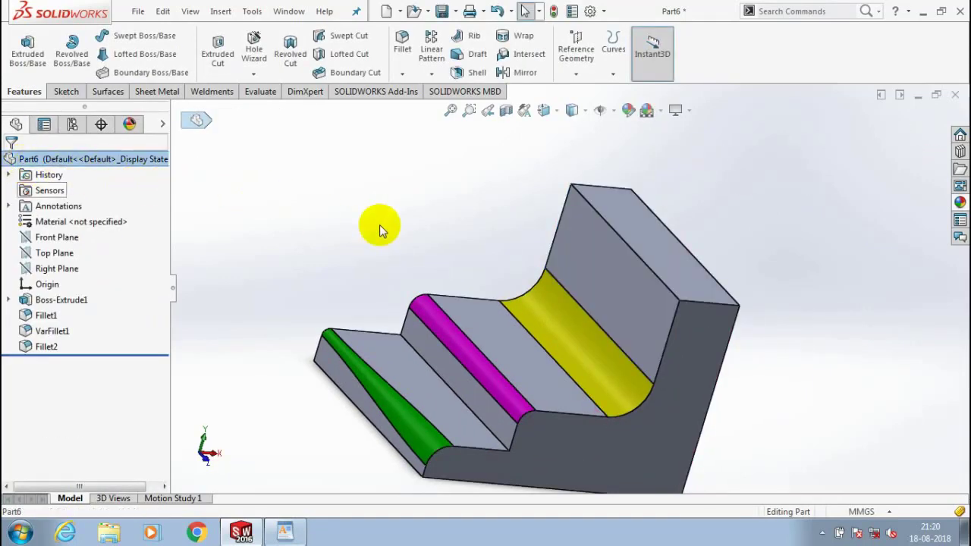
scroll(381, 225, "up", 1)
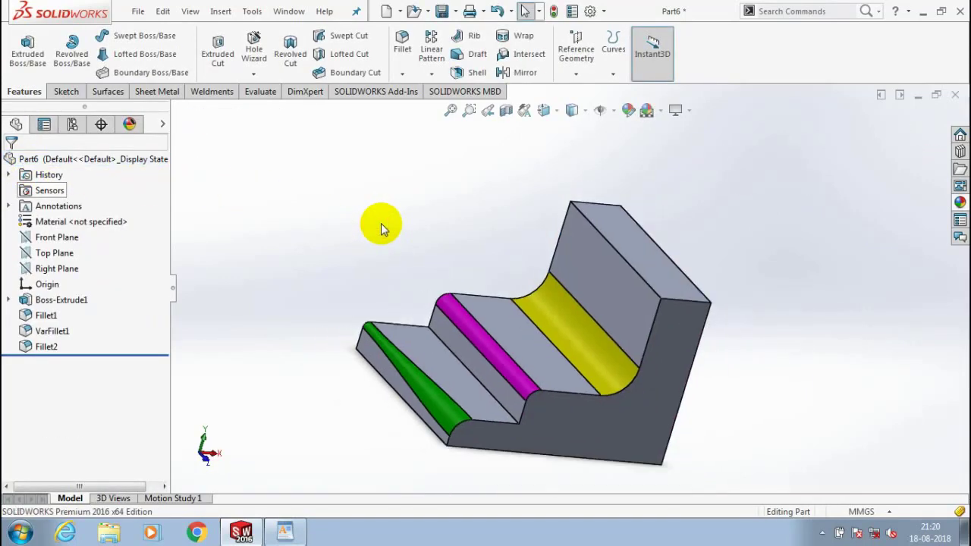
Step: Start a full round fillet with the tall riser's back face as side face set 1 and its top face as the center face set
left_click(402, 73)
left_click(424, 89)
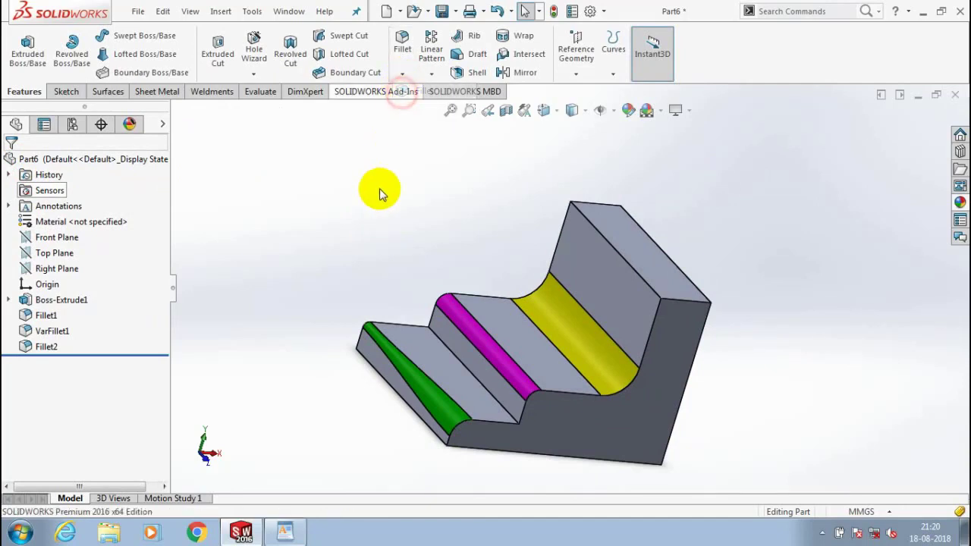
left_click(106, 235)
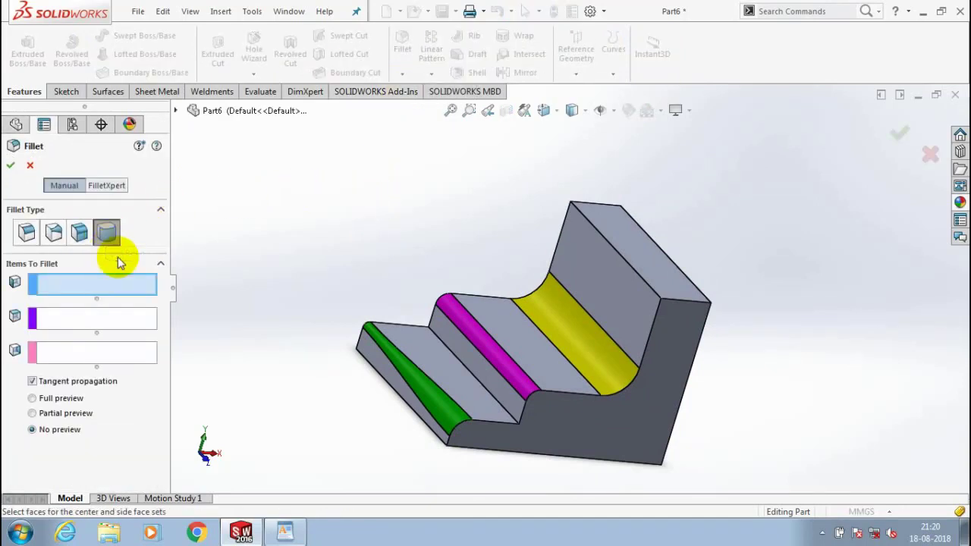
left_click(130, 283)
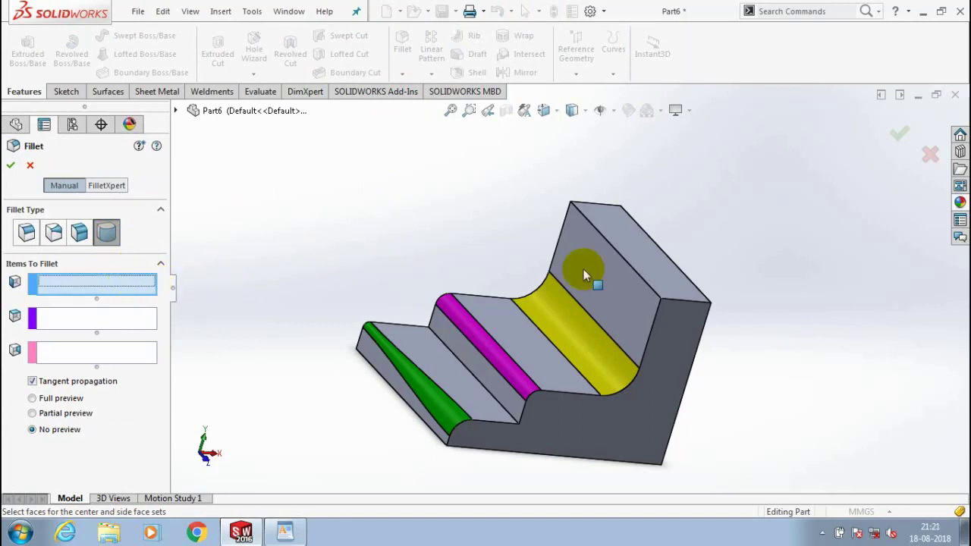
middle_click_drag(743, 255, 672, 284)
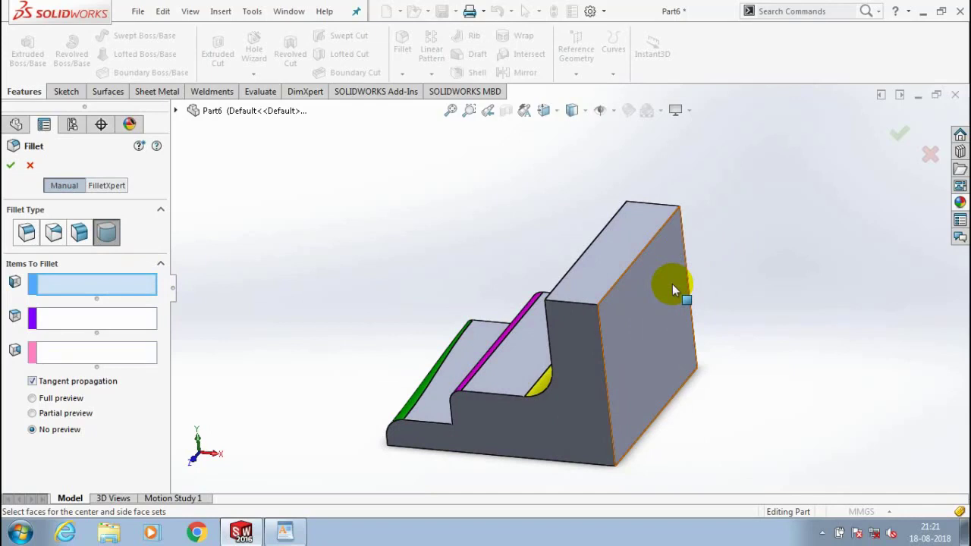
left_click(672, 284)
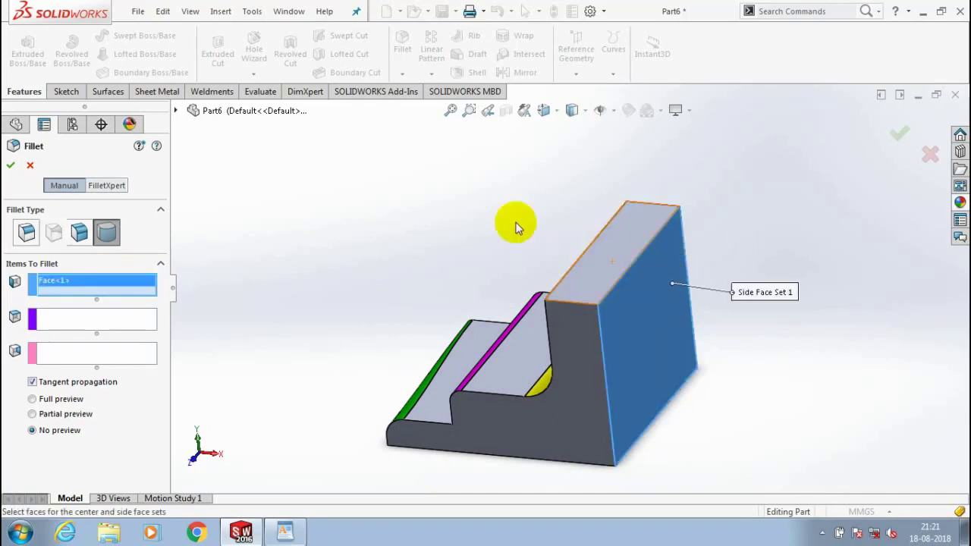
left_click(94, 319)
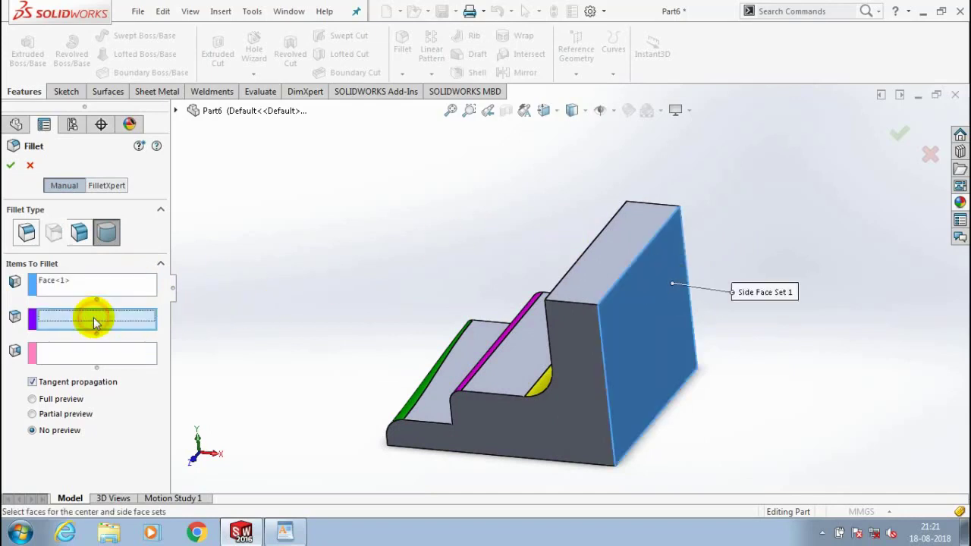
left_click(606, 250)
Step: Add the tall riser's inner face as side face set 2, space out the face callouts and finish the full round fillet
middle_click_drag(437, 238, 482, 239)
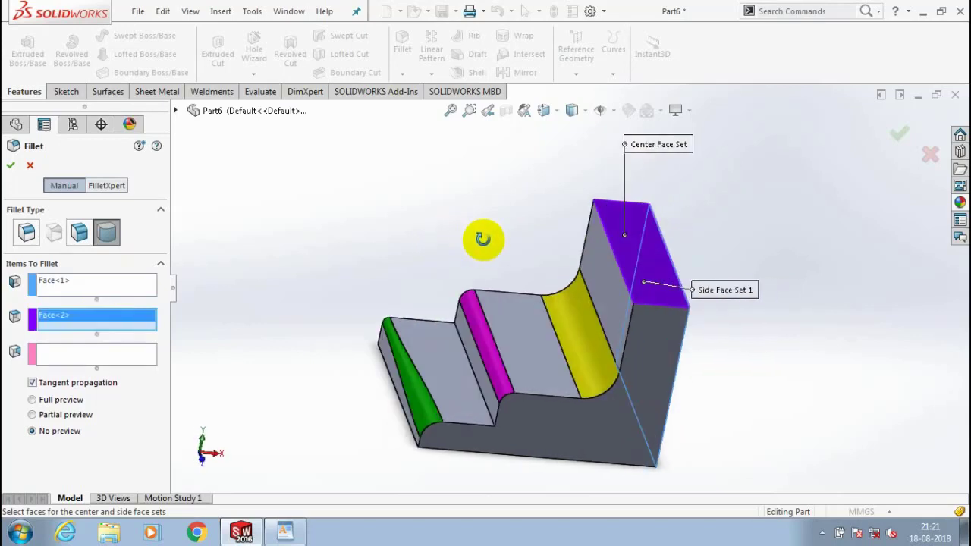
right_click(516, 286)
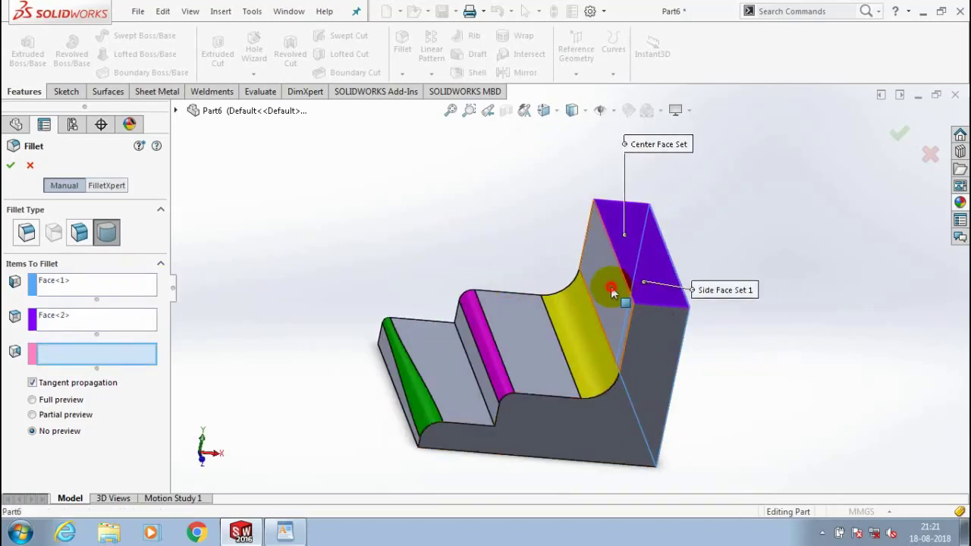
left_click(611, 287)
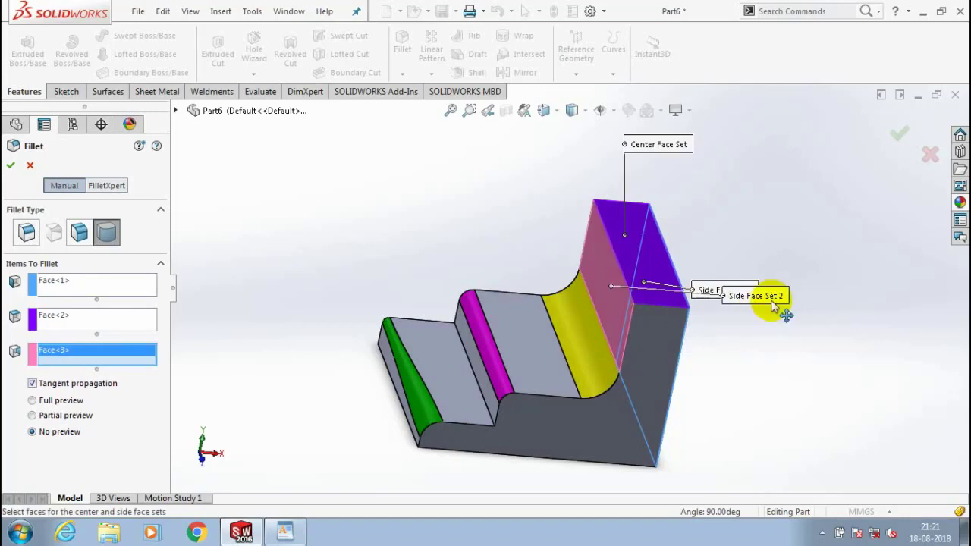
left_click_drag(772, 303, 762, 344)
left_click_drag(646, 145, 751, 248)
middle_click_drag(751, 249, 531, 240)
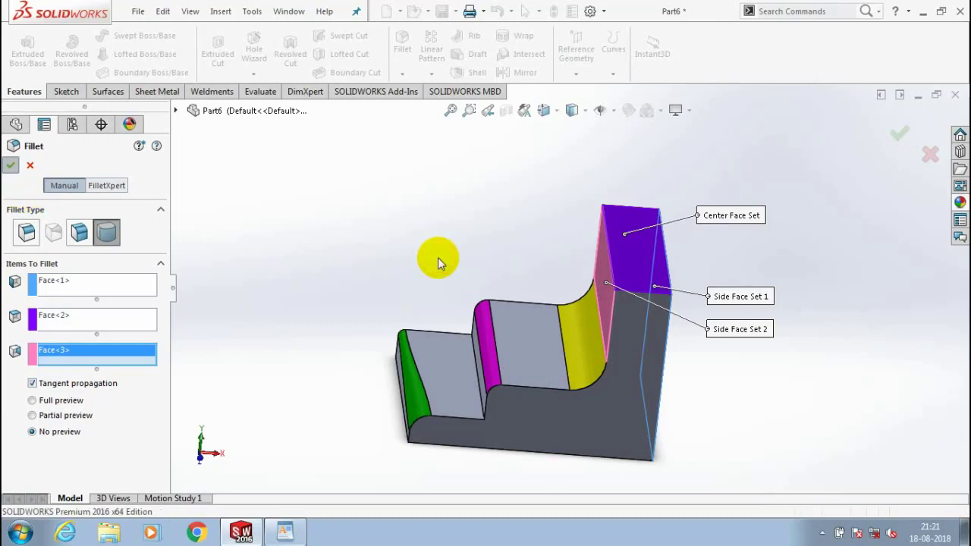
key("Return")
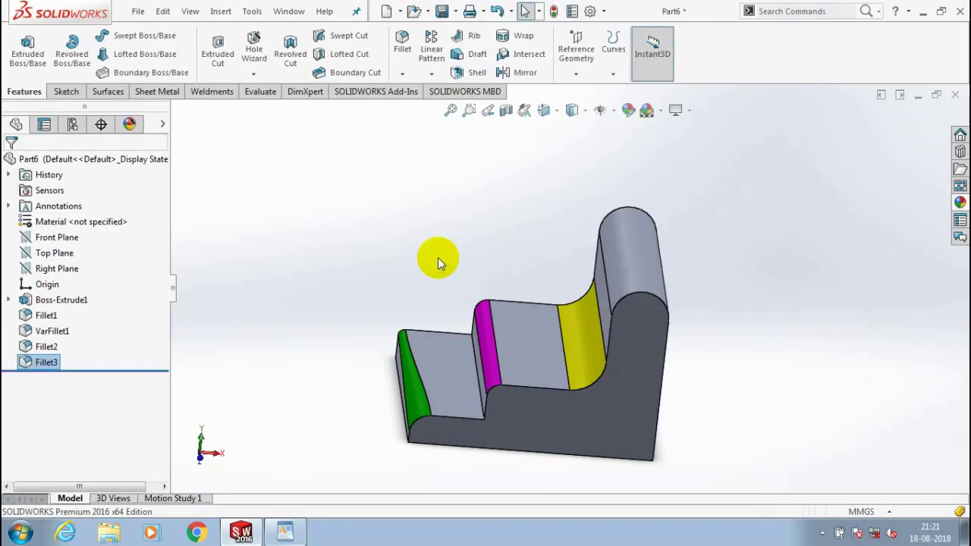
Step: Apply a brownish-orange colour to the full round fillet face on top of the tall riser
right_click(634, 267)
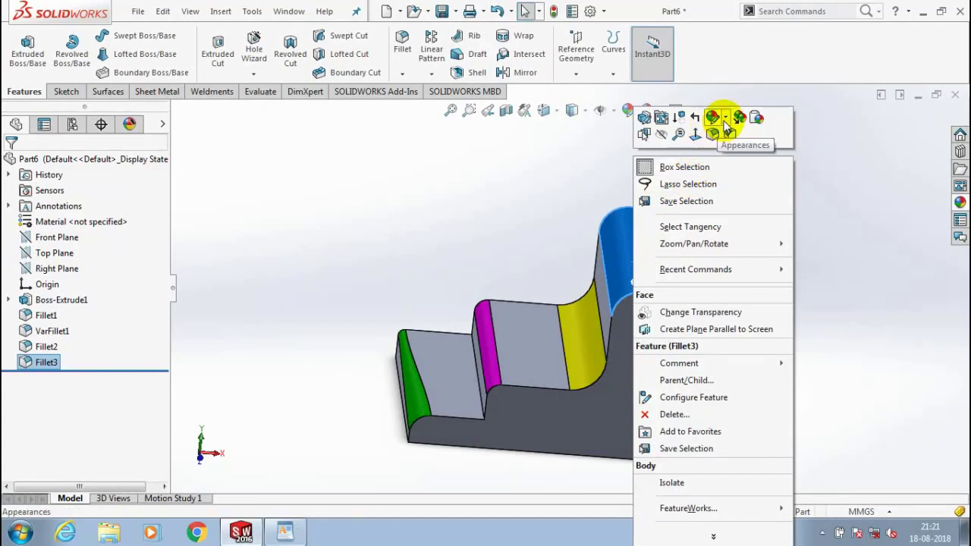
left_click(724, 121)
left_click(734, 149)
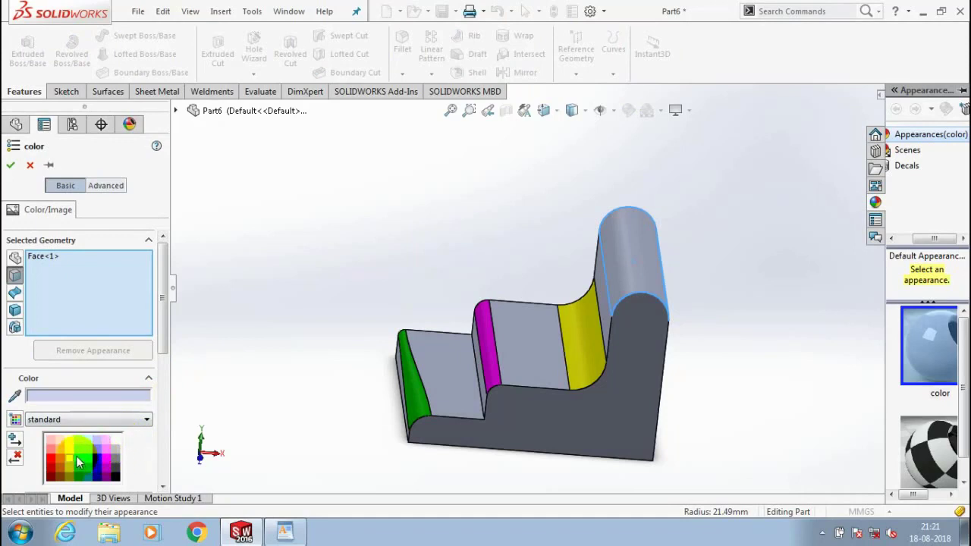
left_click(58, 473)
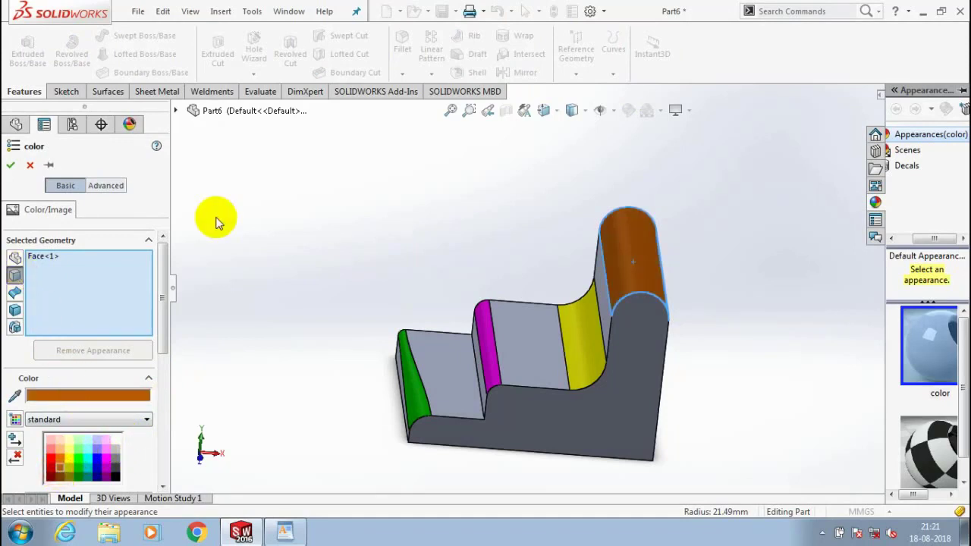
key("Return")
Step: Examine the coloured fillets from several sides, check the chamfer entry in the WordPad document and return to the SOLIDWORKS part
middle_click_drag(301, 335, 432, 300)
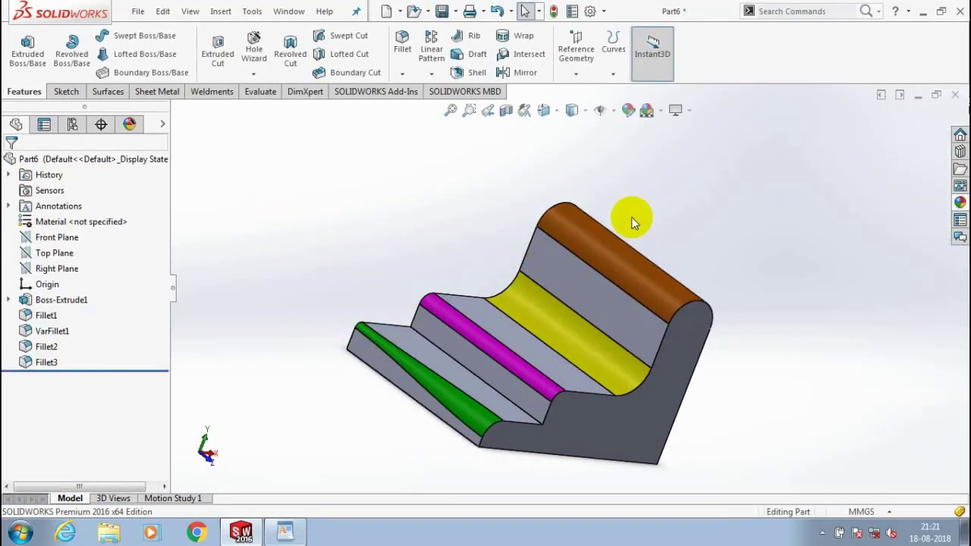
scroll(634, 222, "down", 1)
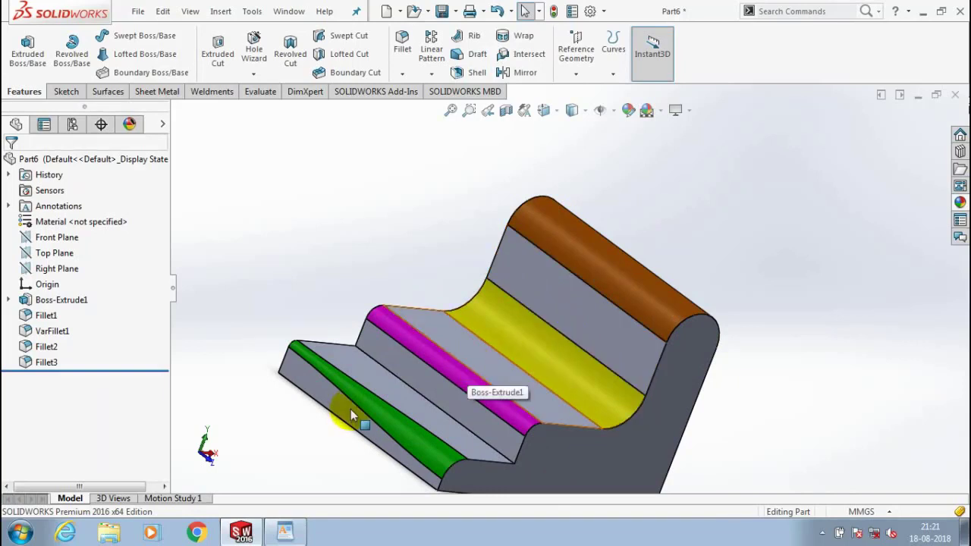
scroll(355, 291, "up", 2)
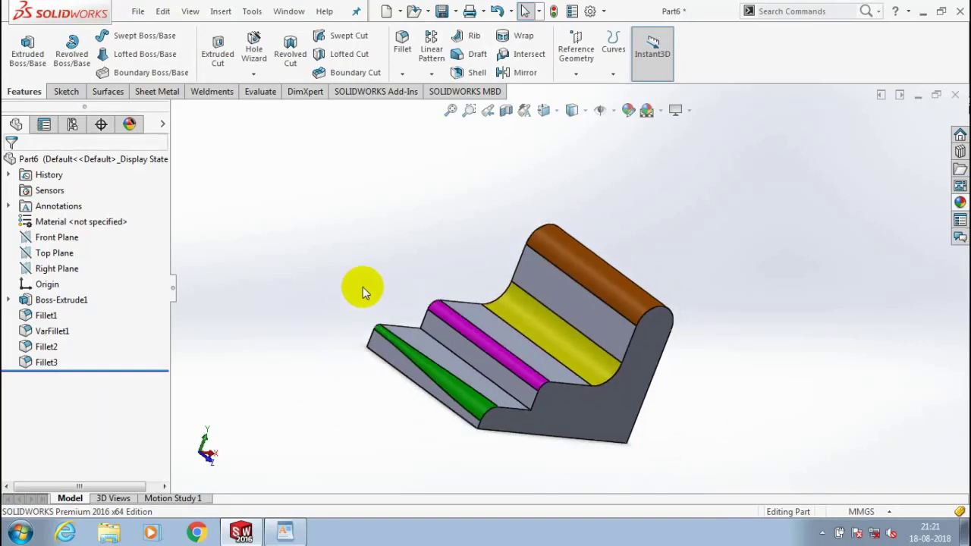
middle_click_drag(629, 266, 787, 314)
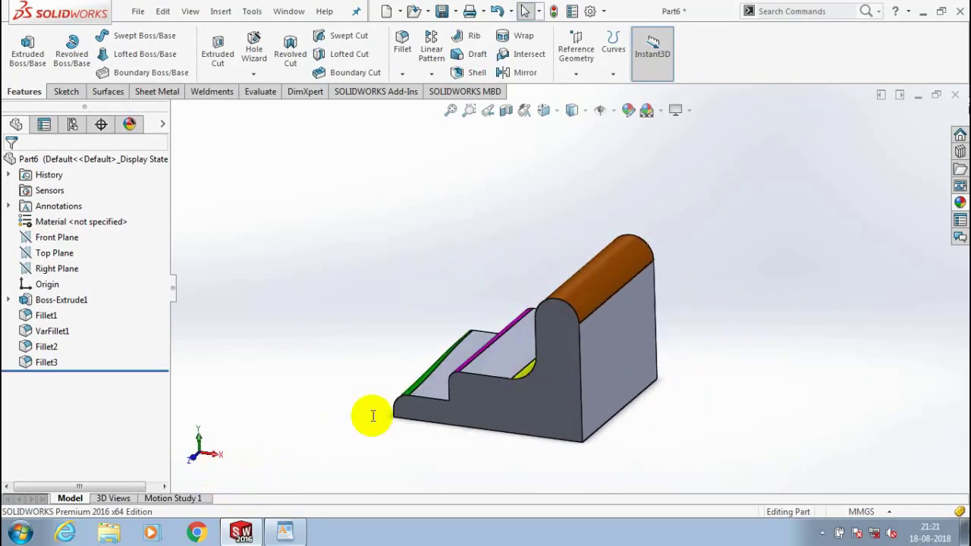
key("alt+Tab")
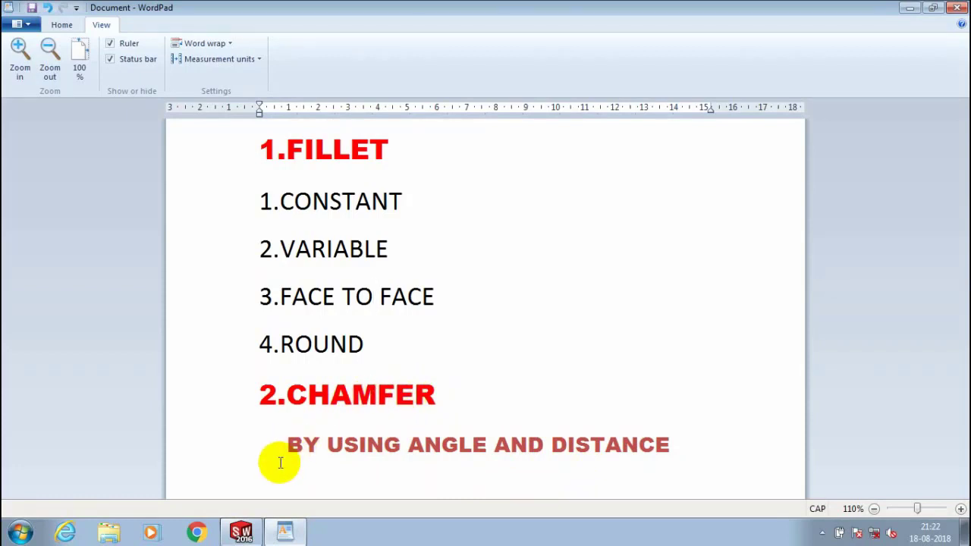
key("alt+Tab")
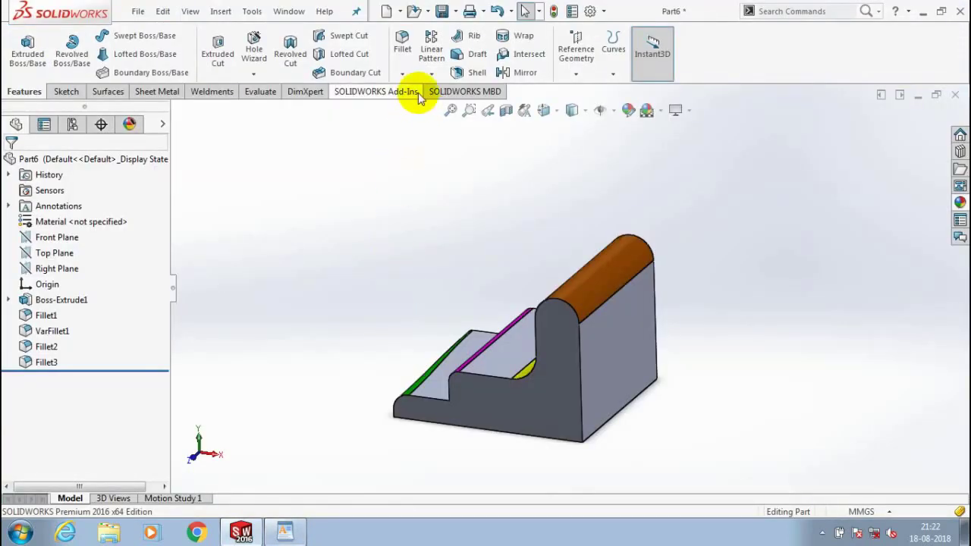
Step: Start a chamfer and select the bottom edge of the tall riser's back face
left_click(402, 73)
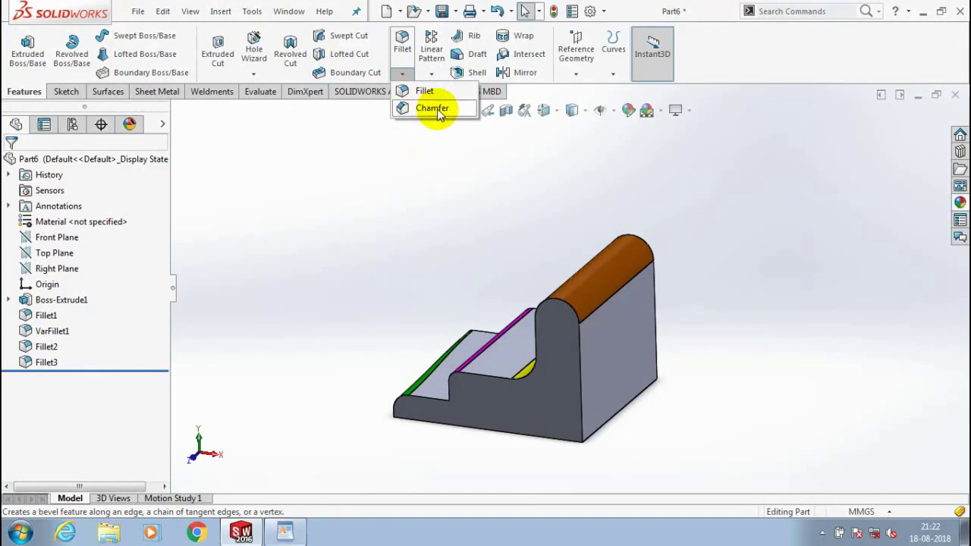
left_click(436, 110)
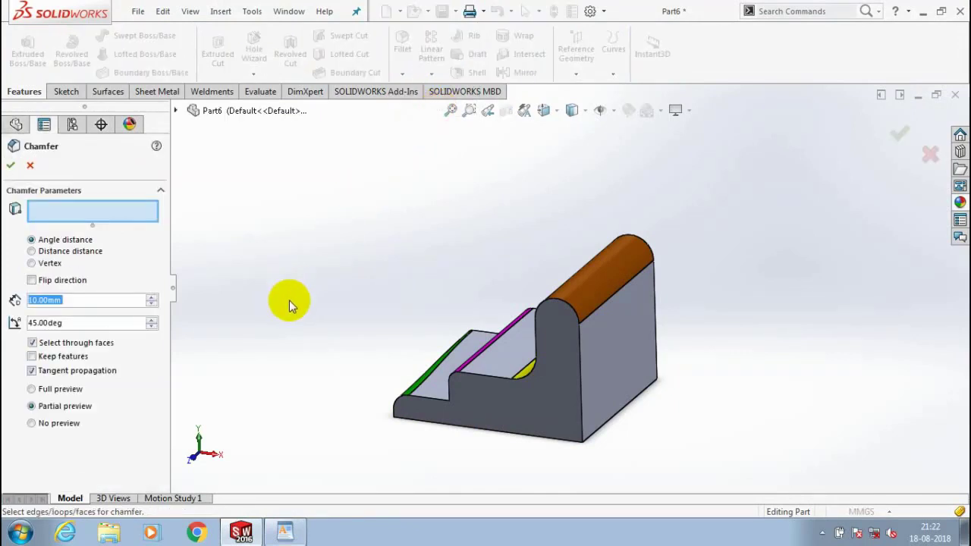
left_click(66, 214)
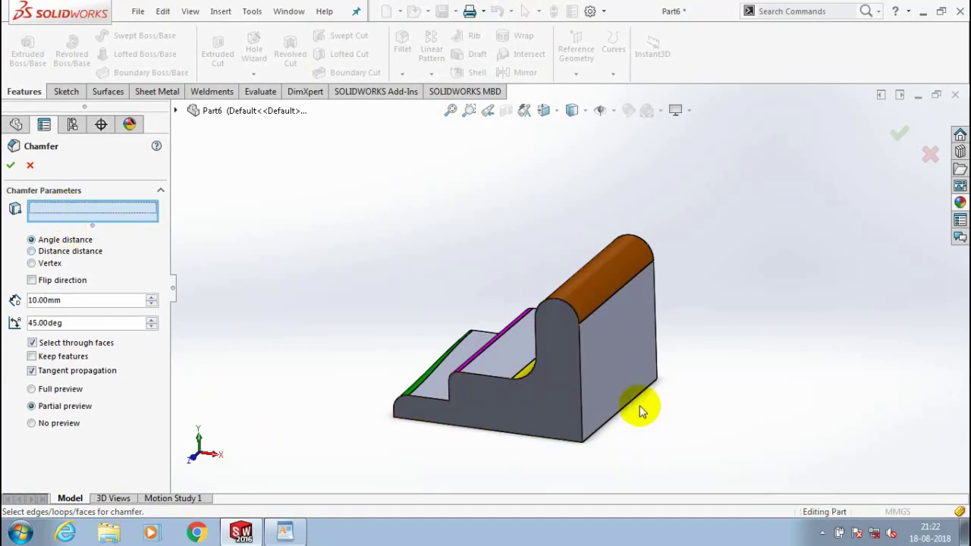
key("Left")
key("Left")
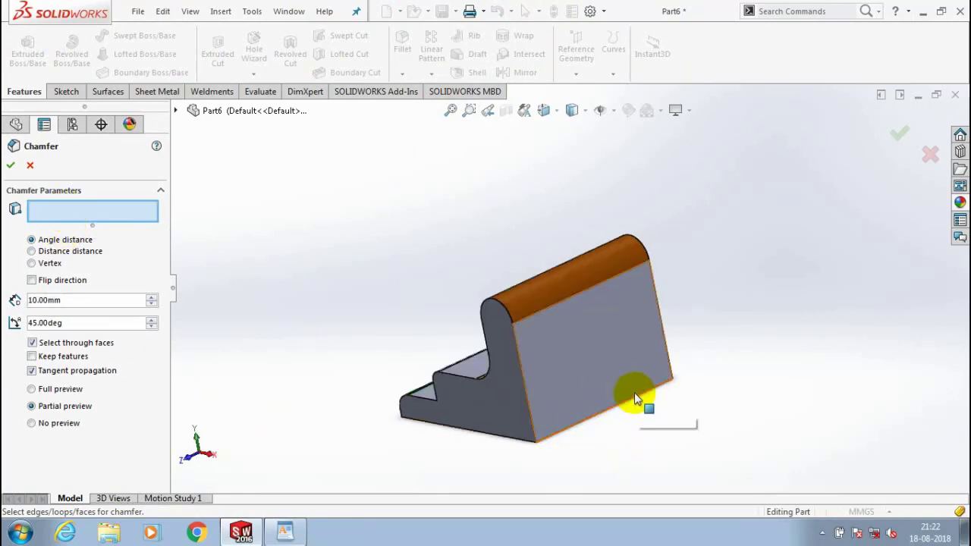
left_click(596, 449)
middle_click_drag(442, 471, 462, 424)
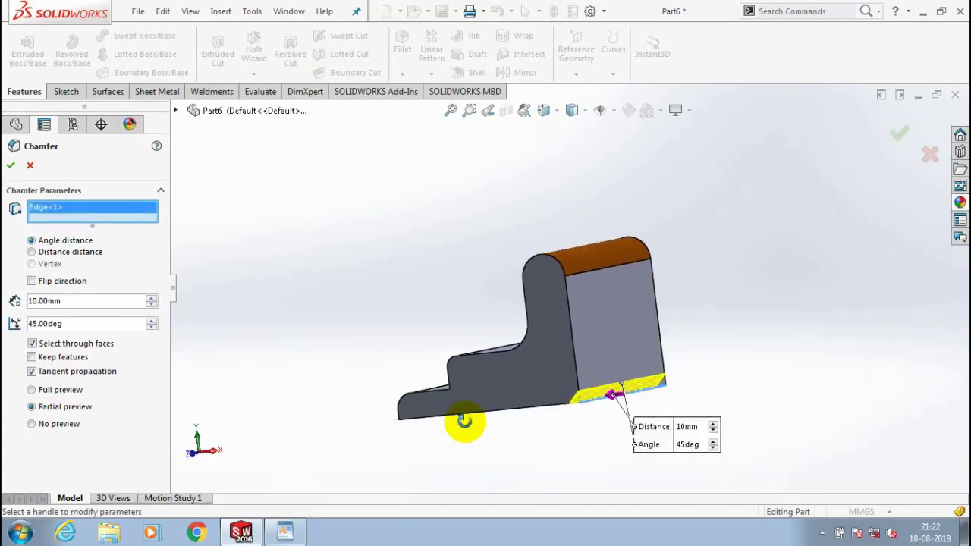
scroll(628, 388, "down", 3)
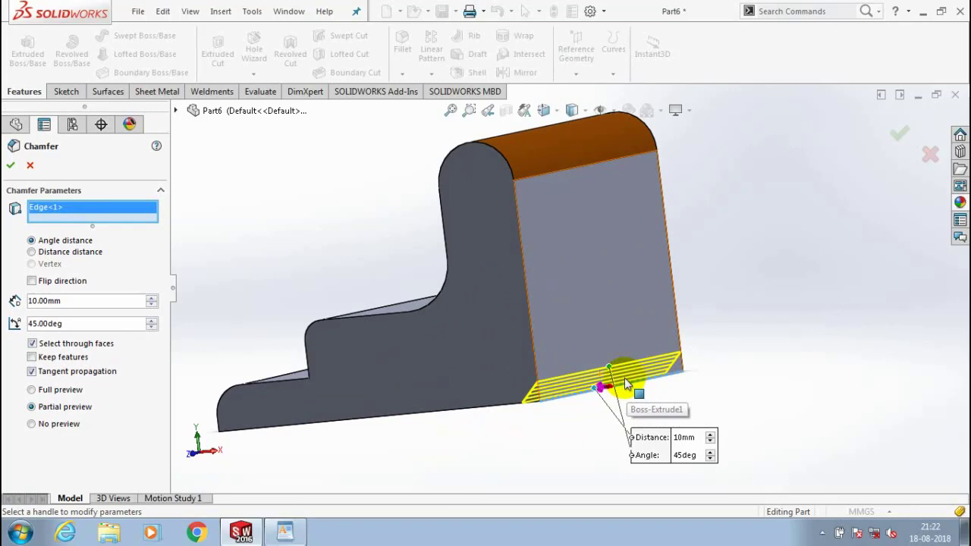
scroll(626, 385, "down", 2)
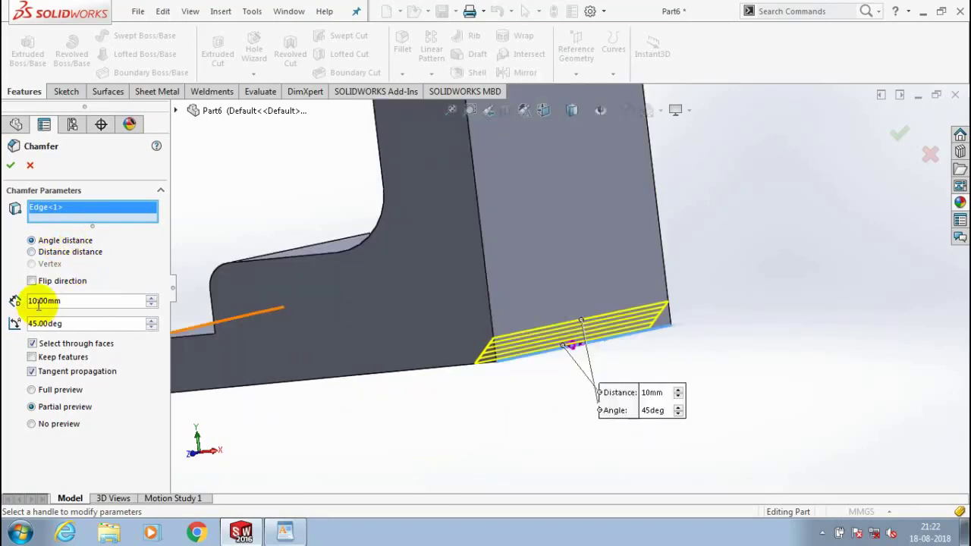
Step: Switch the chamfer on the bottom back edge to distance-distance with both distances at 10 mm and finish it
left_click(67, 252)
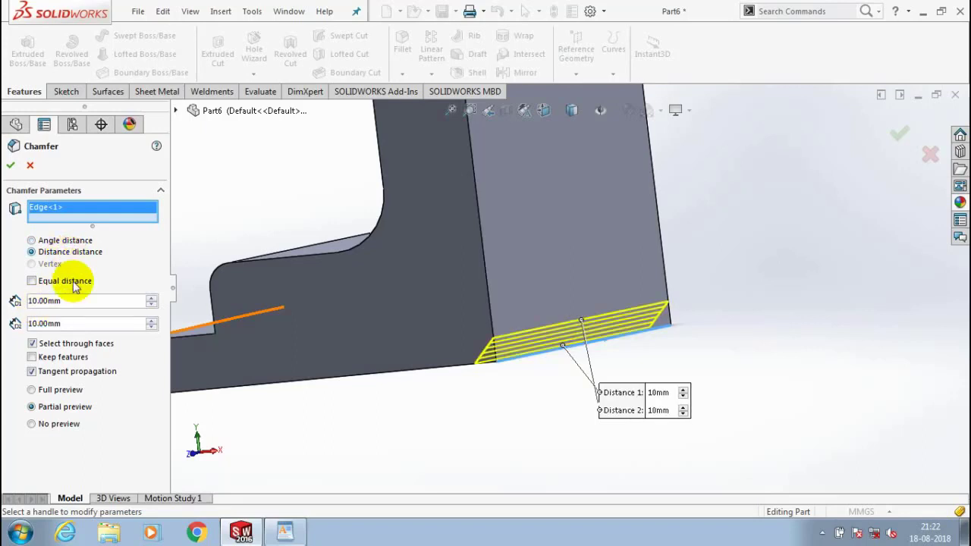
middle_click_drag(379, 393, 411, 402)
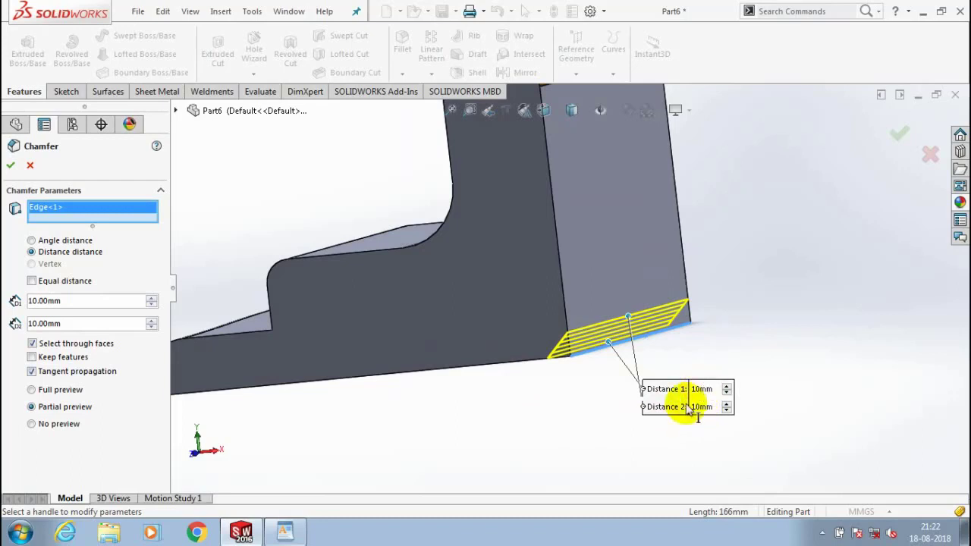
scroll(281, 302, "up", 3)
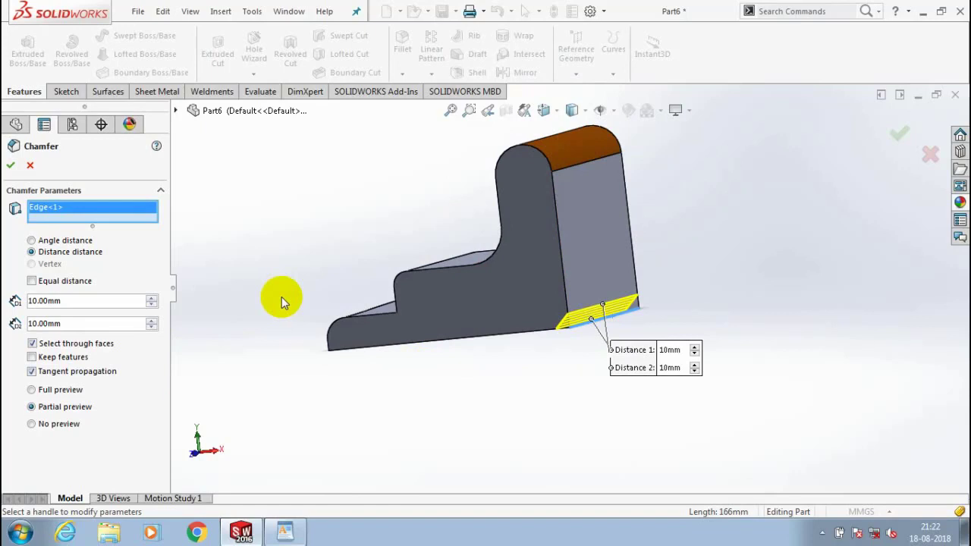
left_click(66, 240)
left_click(70, 251)
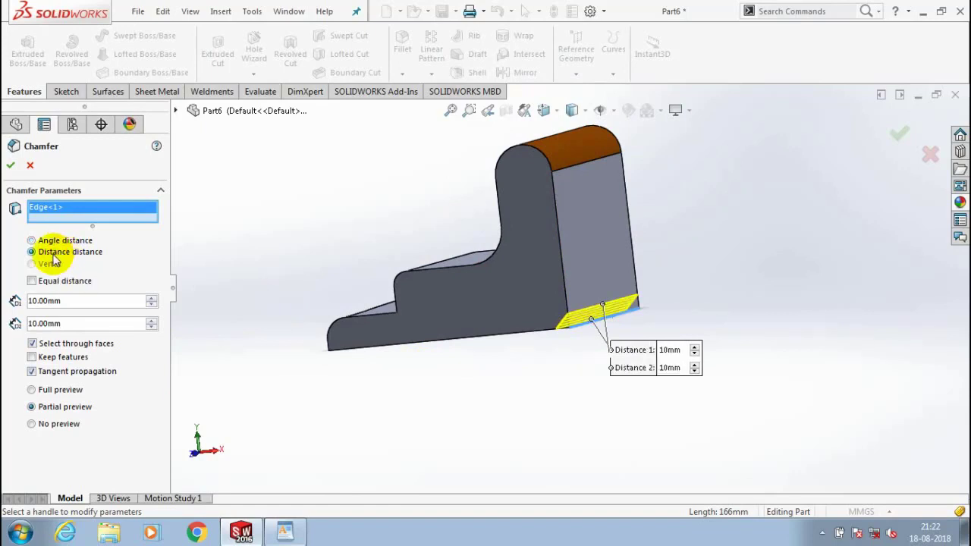
left_click(10, 166)
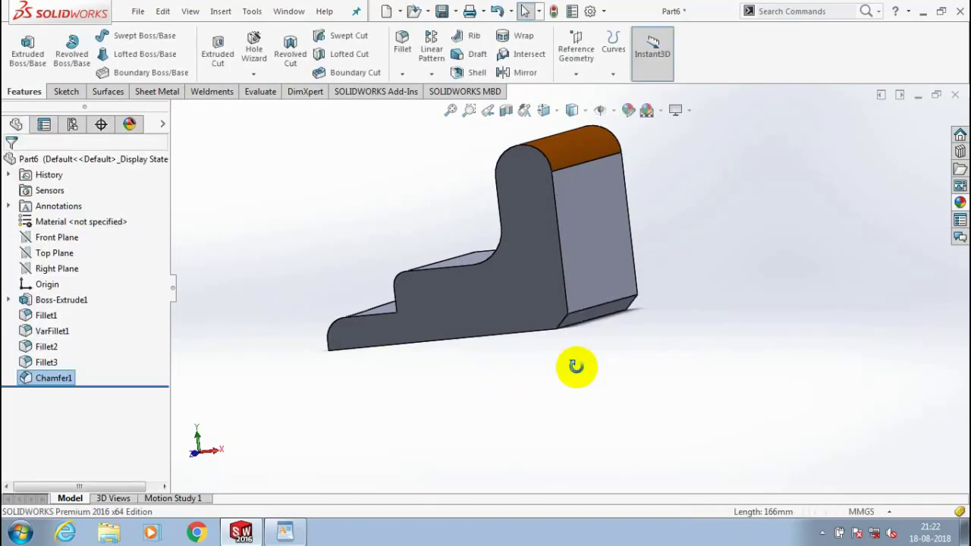
middle_click_drag(576, 366, 585, 336)
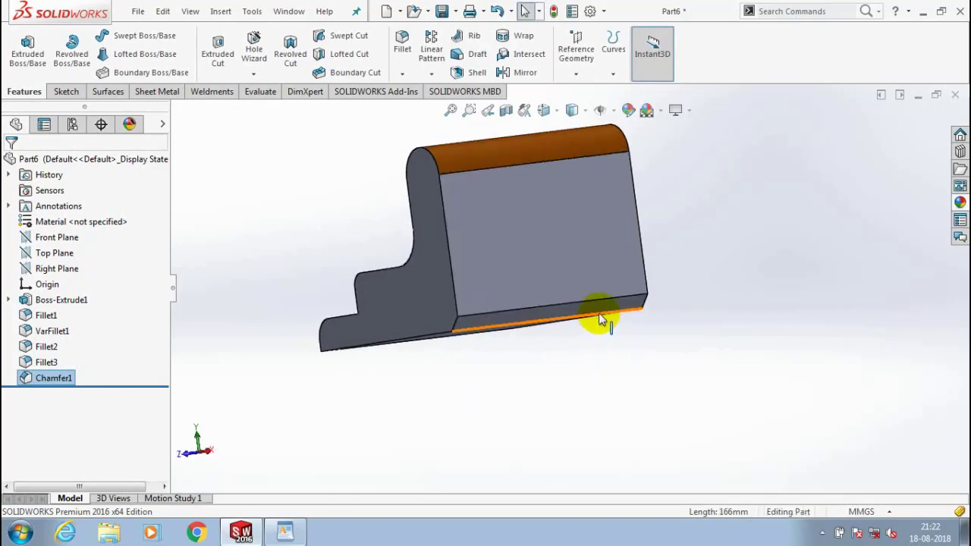
right_click(603, 311)
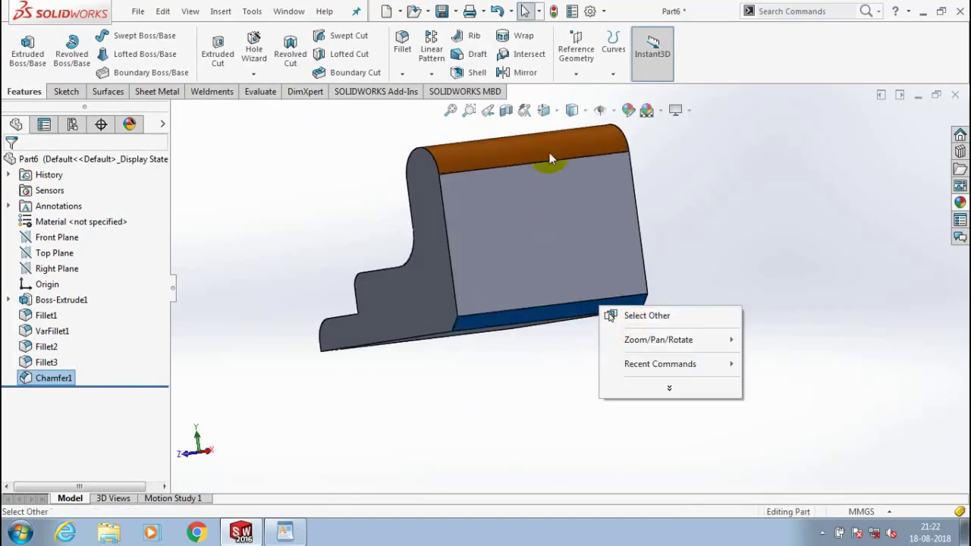
left_click(628, 111)
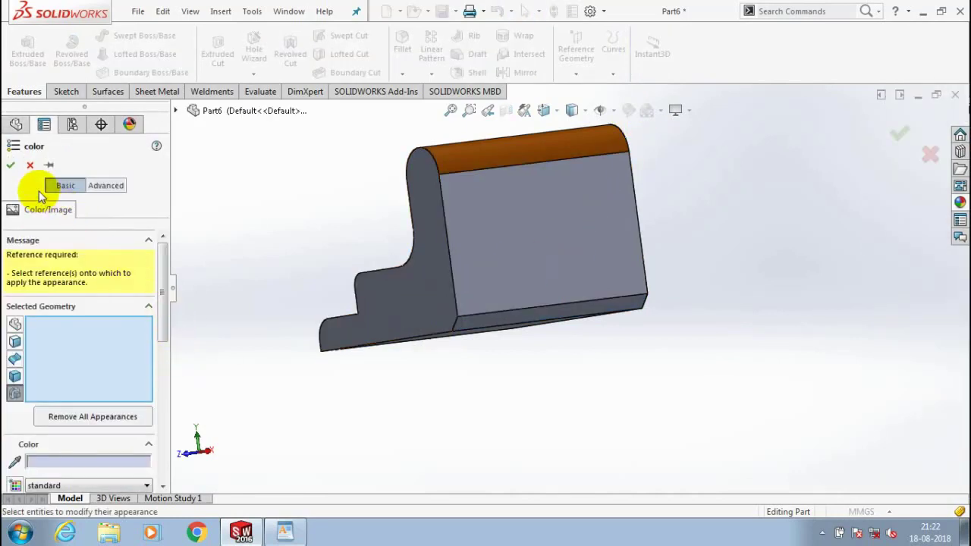
left_click(30, 165)
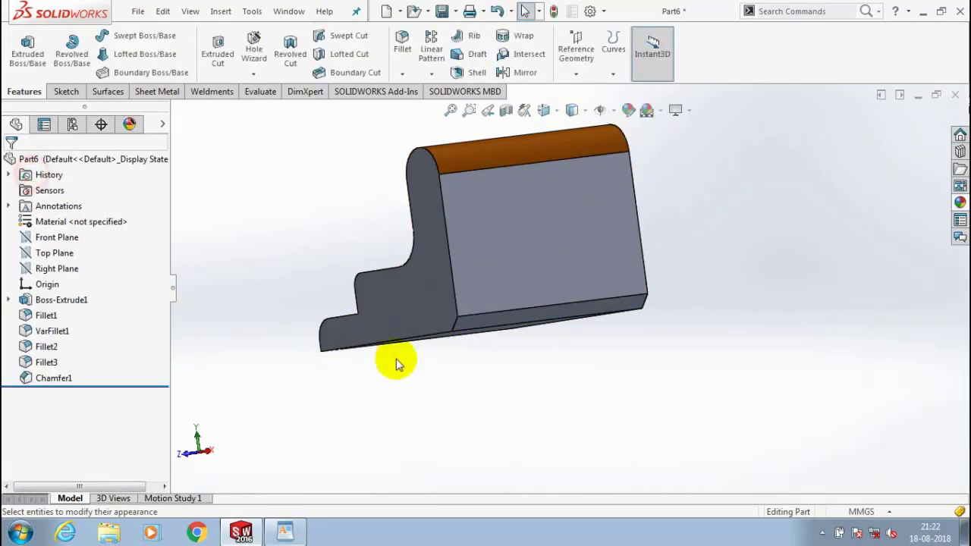
right_click(486, 321)
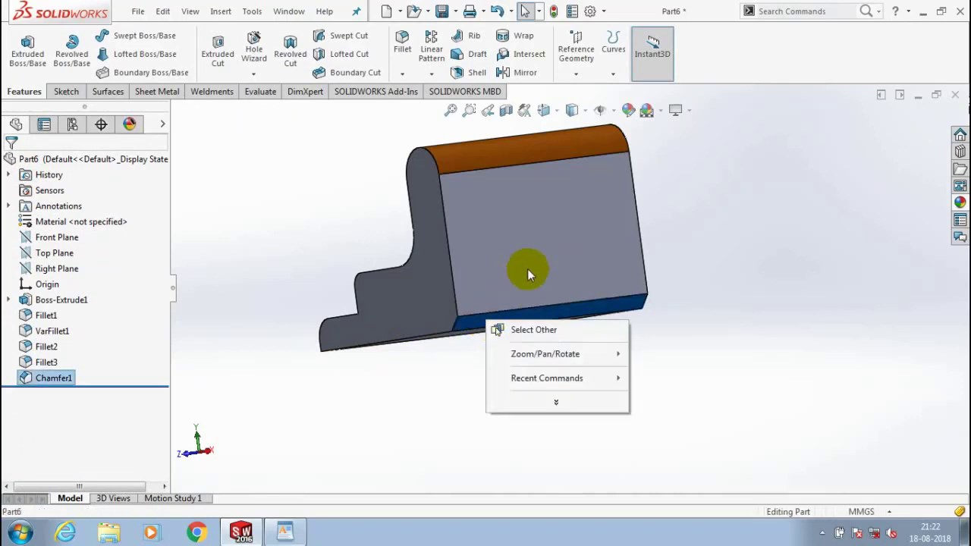
left_click(688, 297)
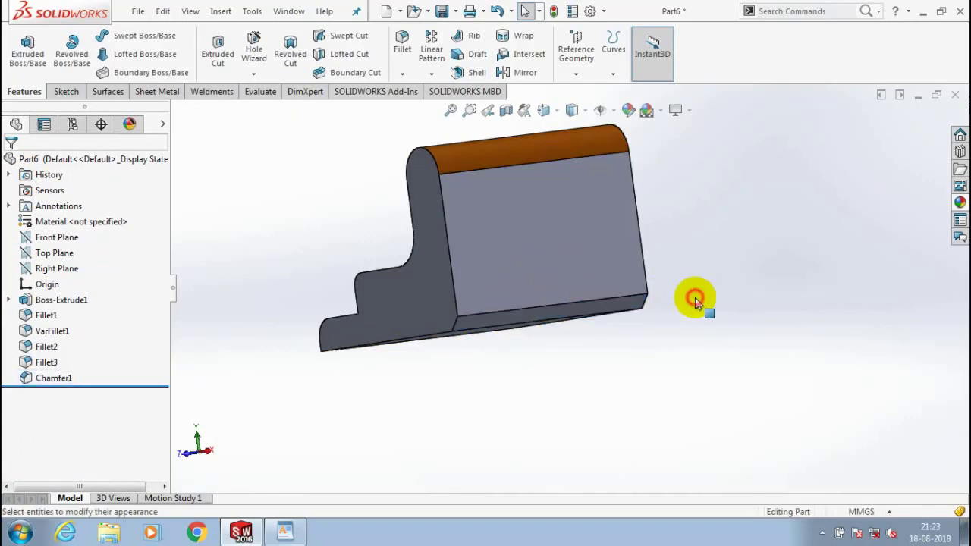
Step: Apply a grey colour to the chamfer face along the bottom back edge
right_click(606, 310)
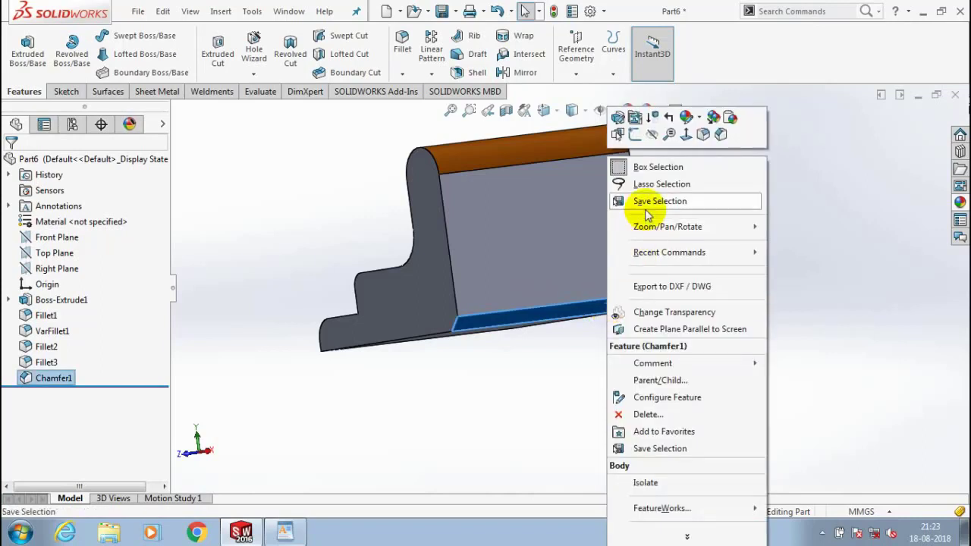
left_click(699, 120)
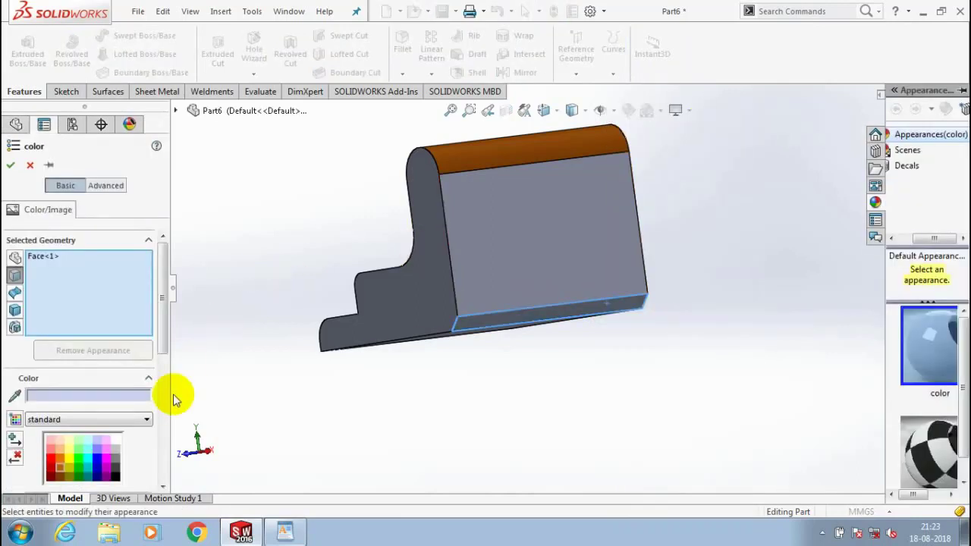
left_click(107, 439)
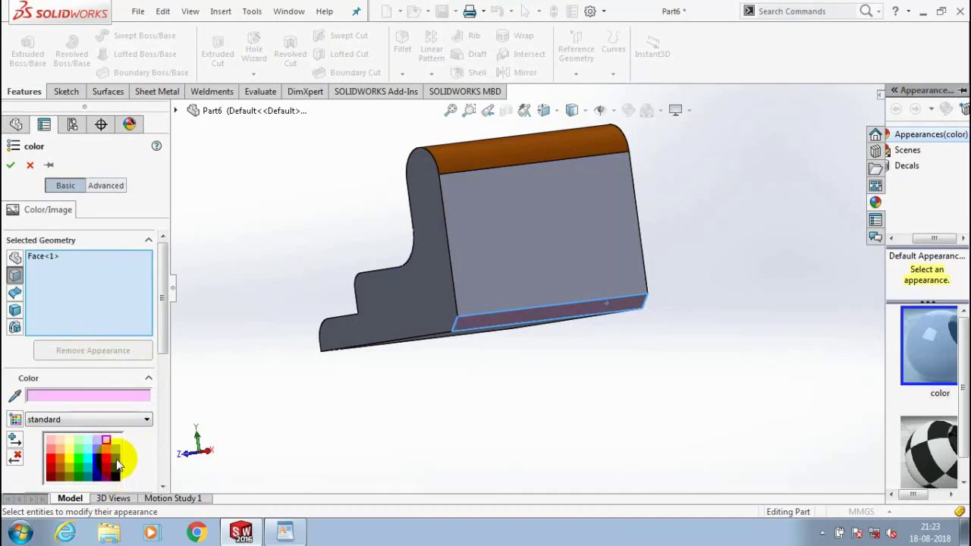
left_click(116, 458)
left_click(10, 165)
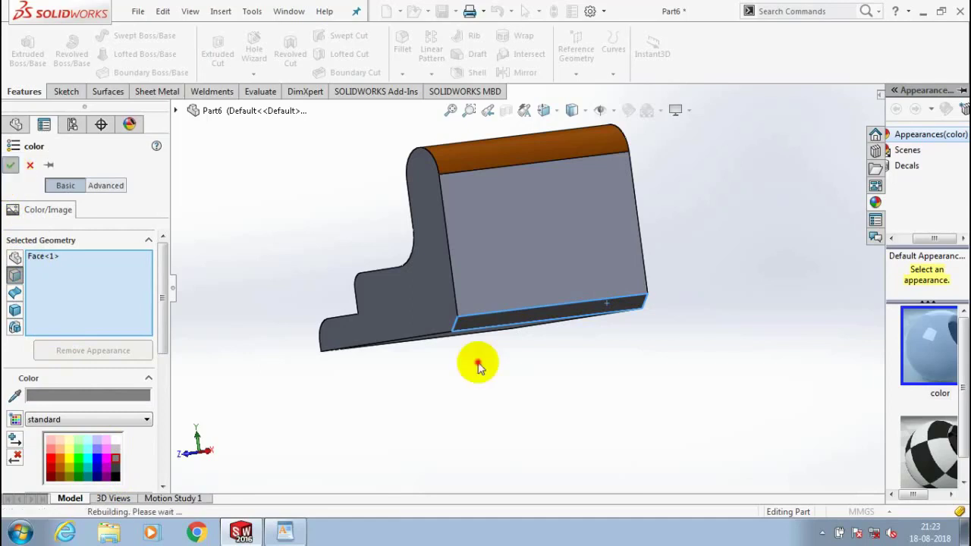
Step: Create a vertex chamfer with all three distances at 10 mm on the lowest step's bottom front corner
middle_click_drag(465, 357, 534, 385)
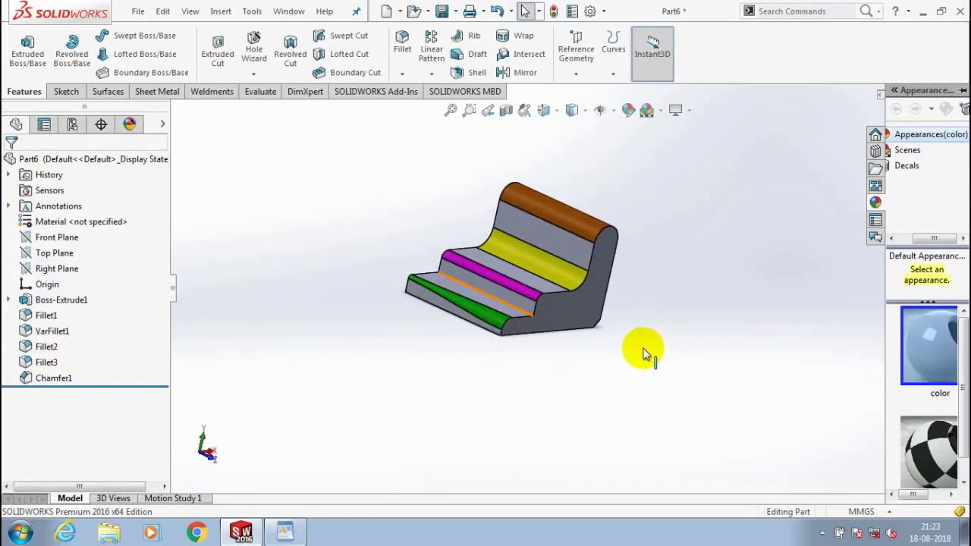
middle_click_drag(448, 379, 405, 317)
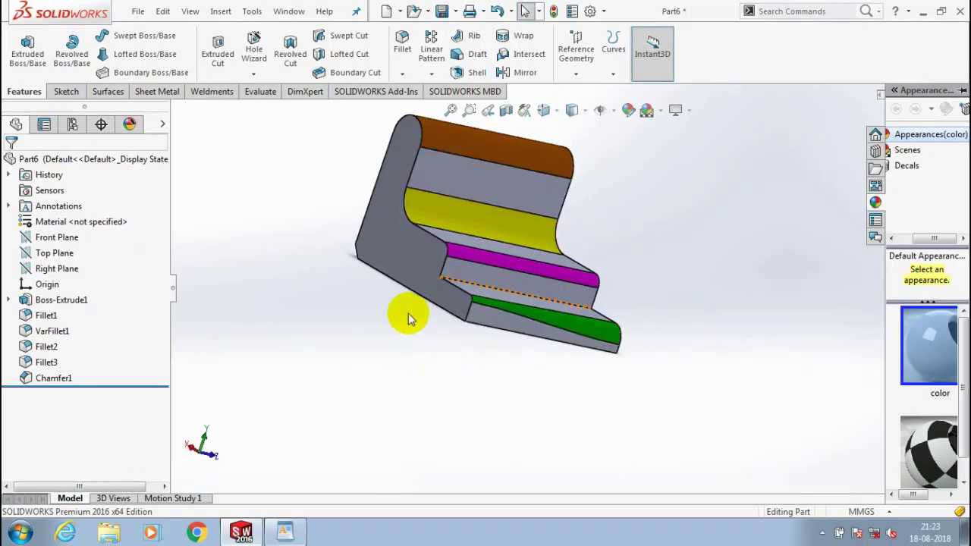
left_click(301, 221)
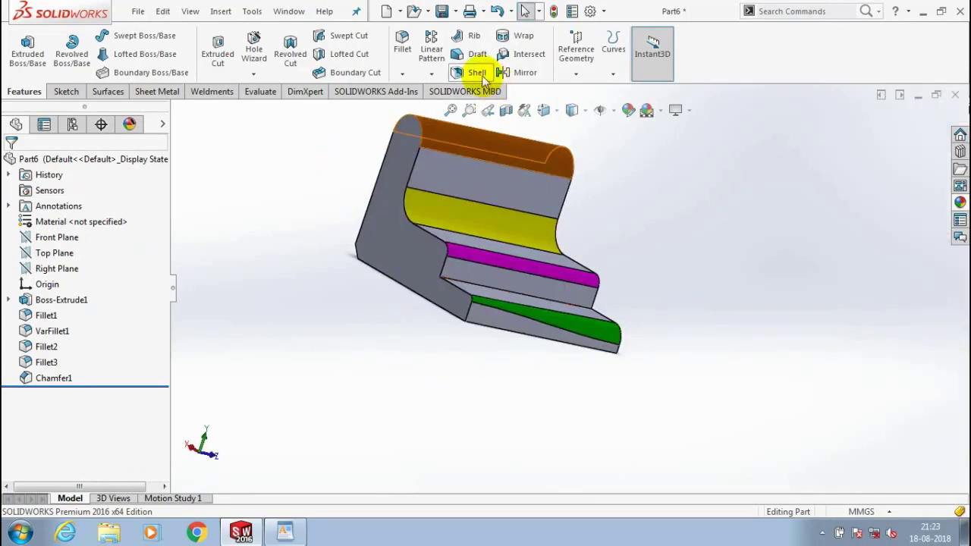
left_click(402, 72)
left_click(425, 106)
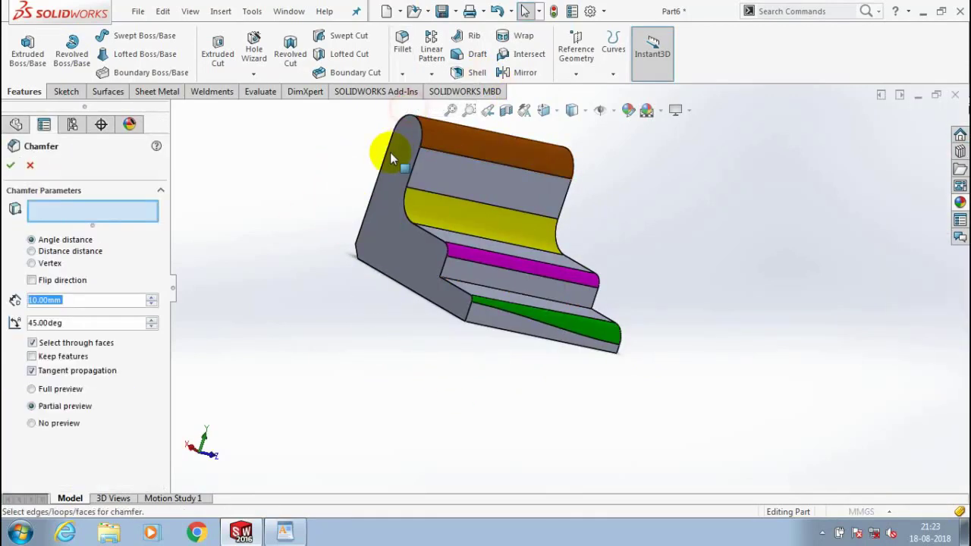
left_click(50, 265)
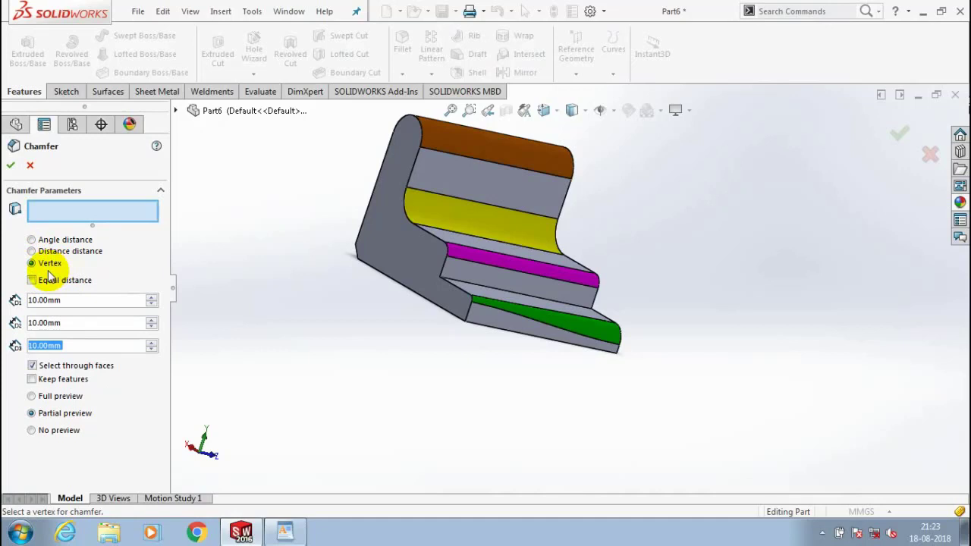
scroll(507, 351, "down", 3)
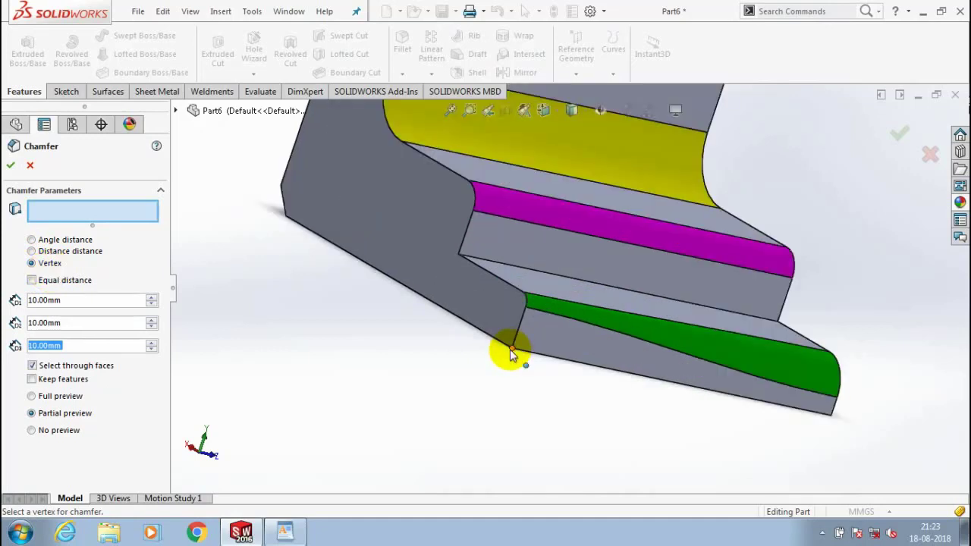
left_click(507, 347)
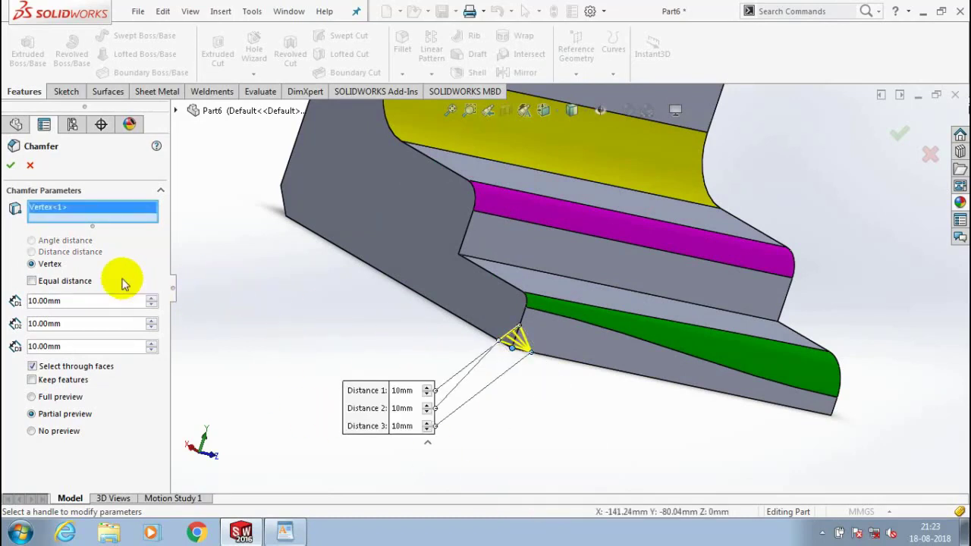
left_click(11, 165)
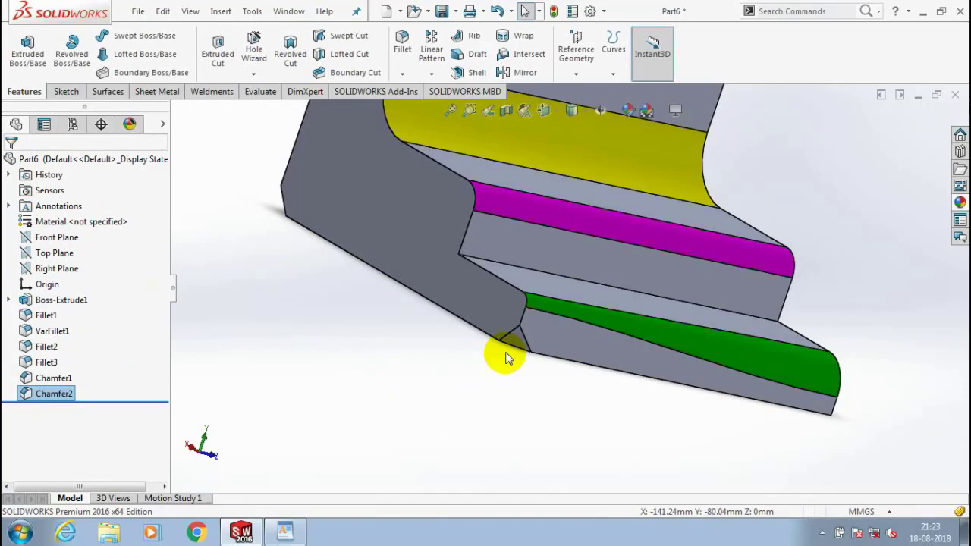
Step: Apply a magenta colour to the triangular vertex chamfer face and bring the whole part back into view
right_click(522, 342)
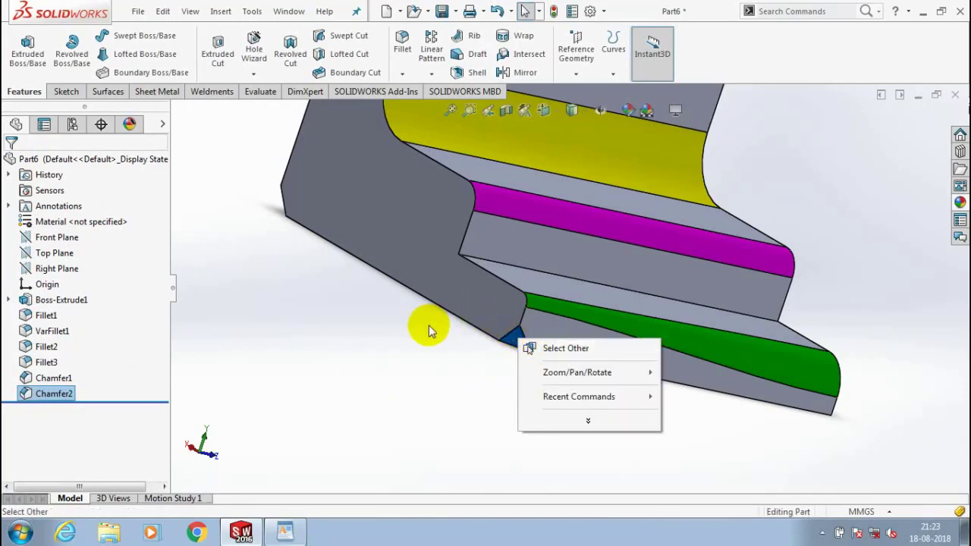
left_click(412, 332)
right_click(513, 342)
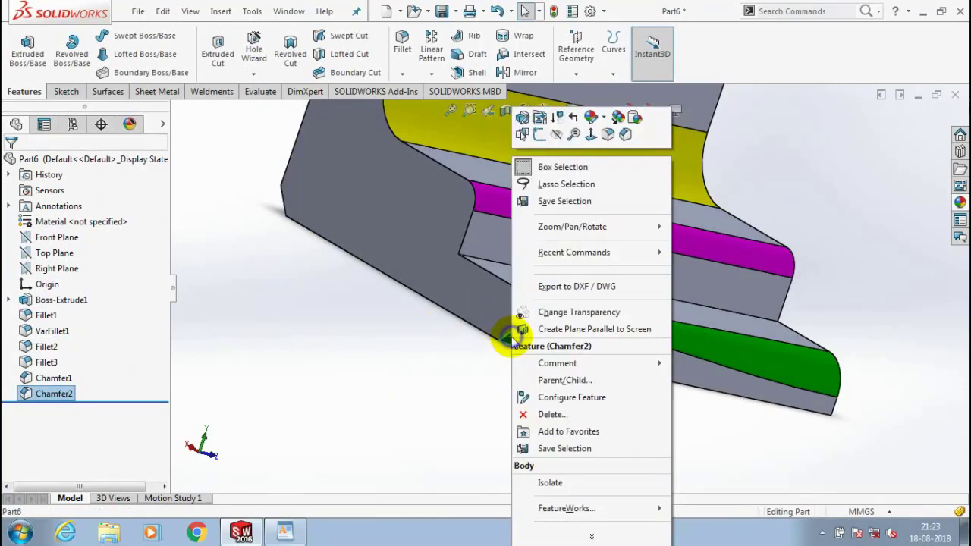
left_click(591, 118)
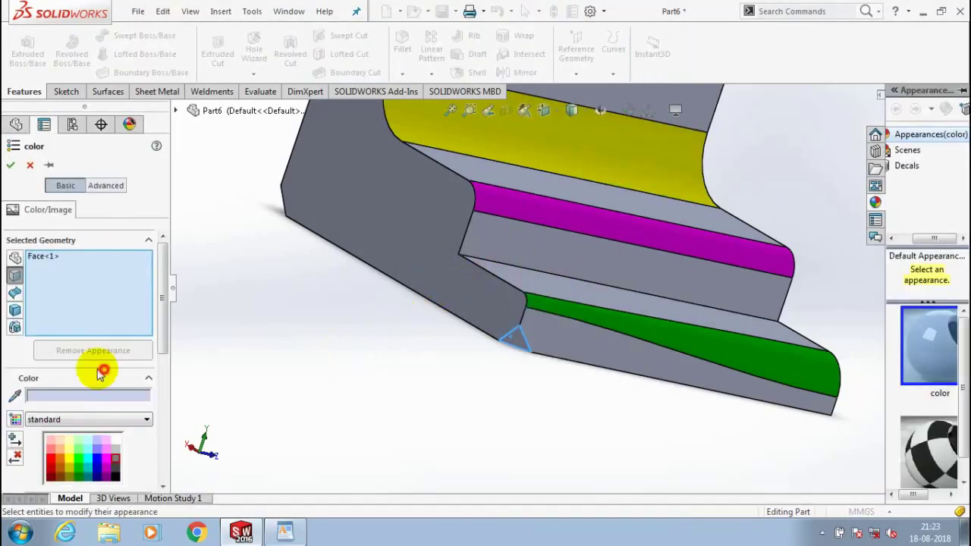
scroll(99, 373, "down", 3)
left_click(106, 350)
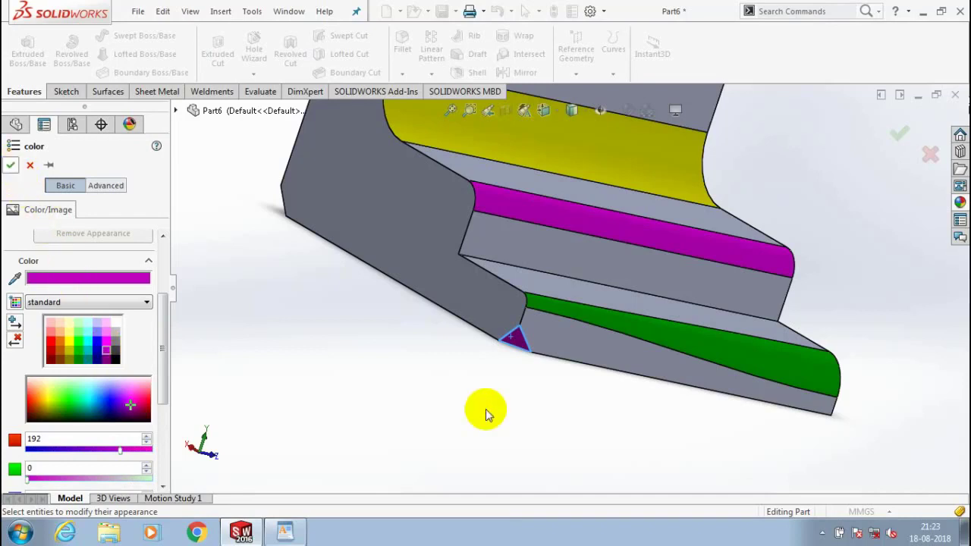
key("Return")
key("f")
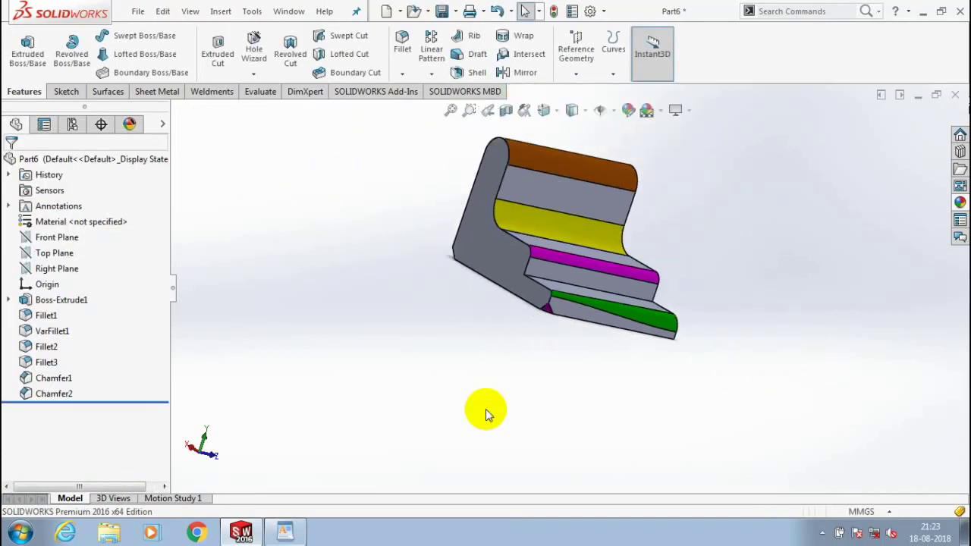
scroll(682, 148, "down", 2)
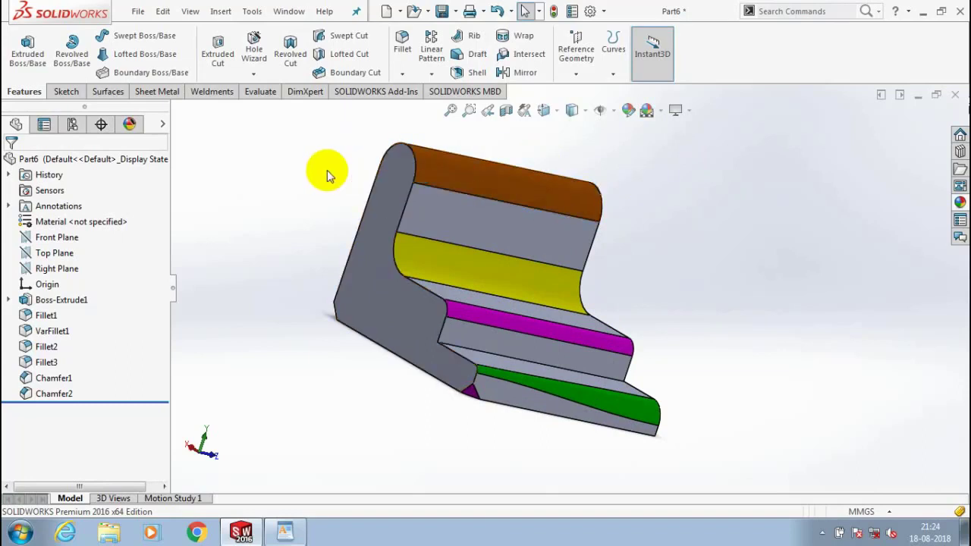